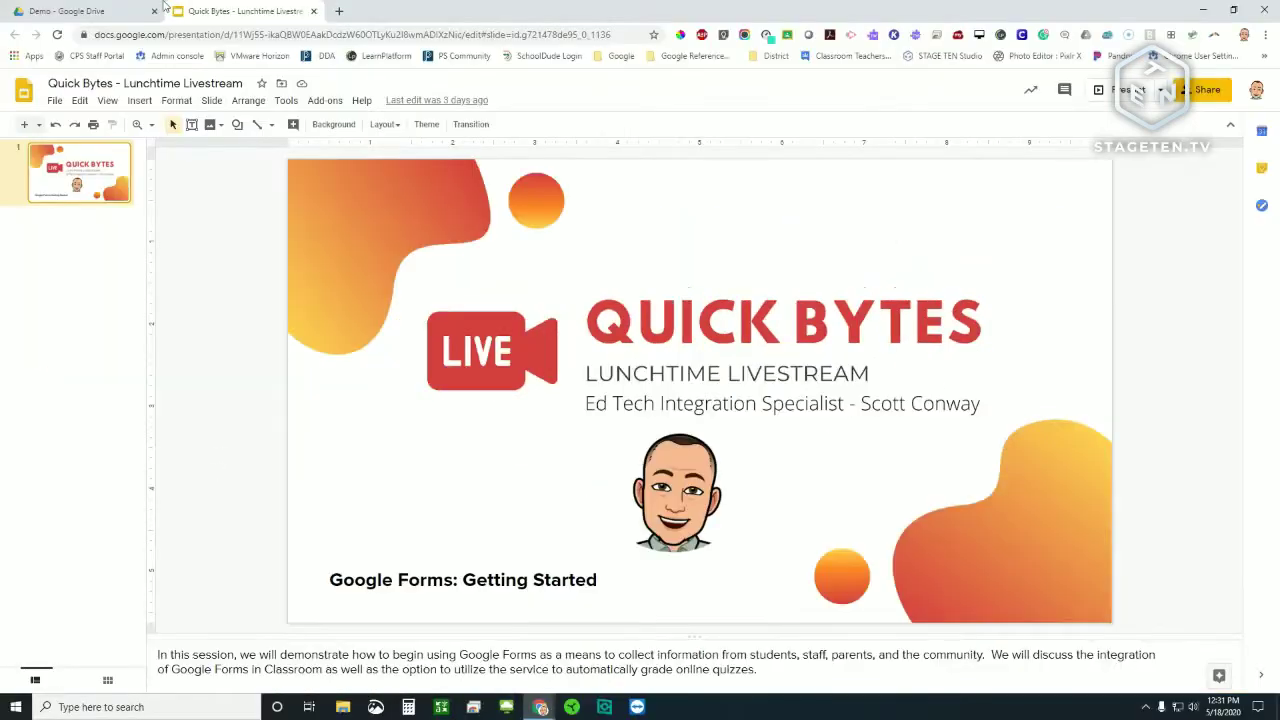
# - Switch to the Demo folder in Google Drive and open the template gallery for a new Google Form
pyautogui.click(163, 5)
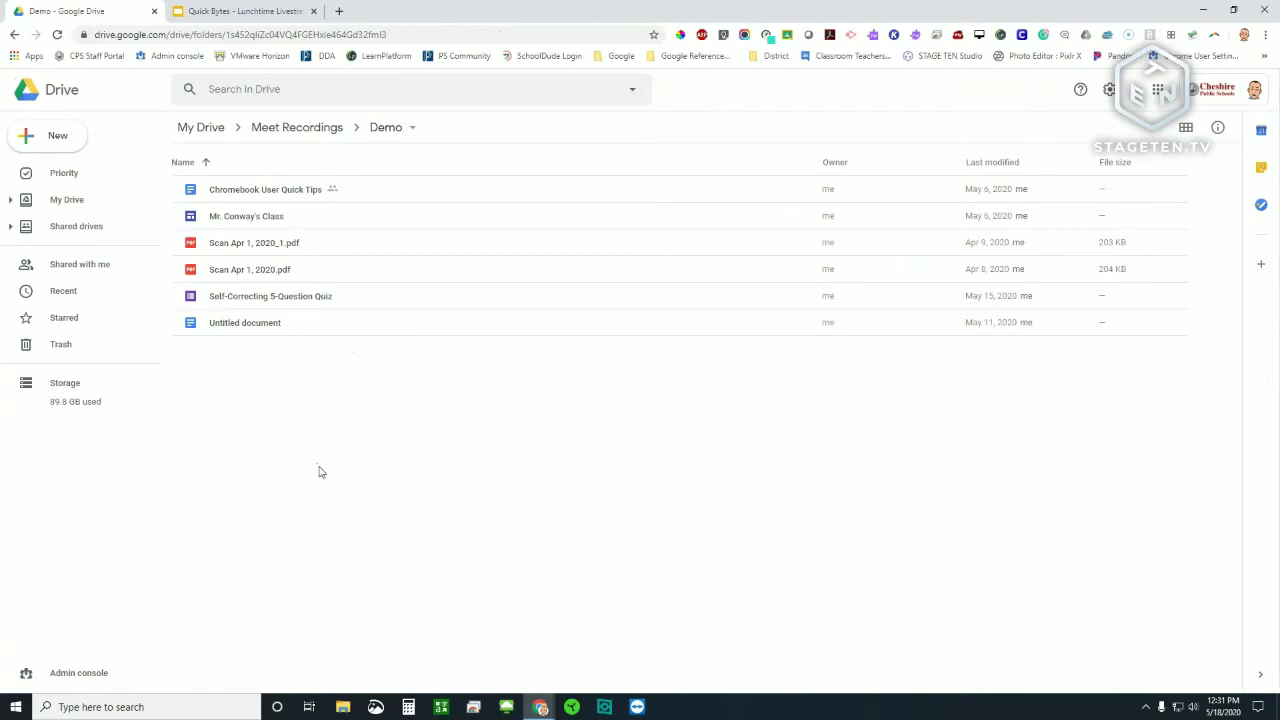
pyautogui.click(56, 139)
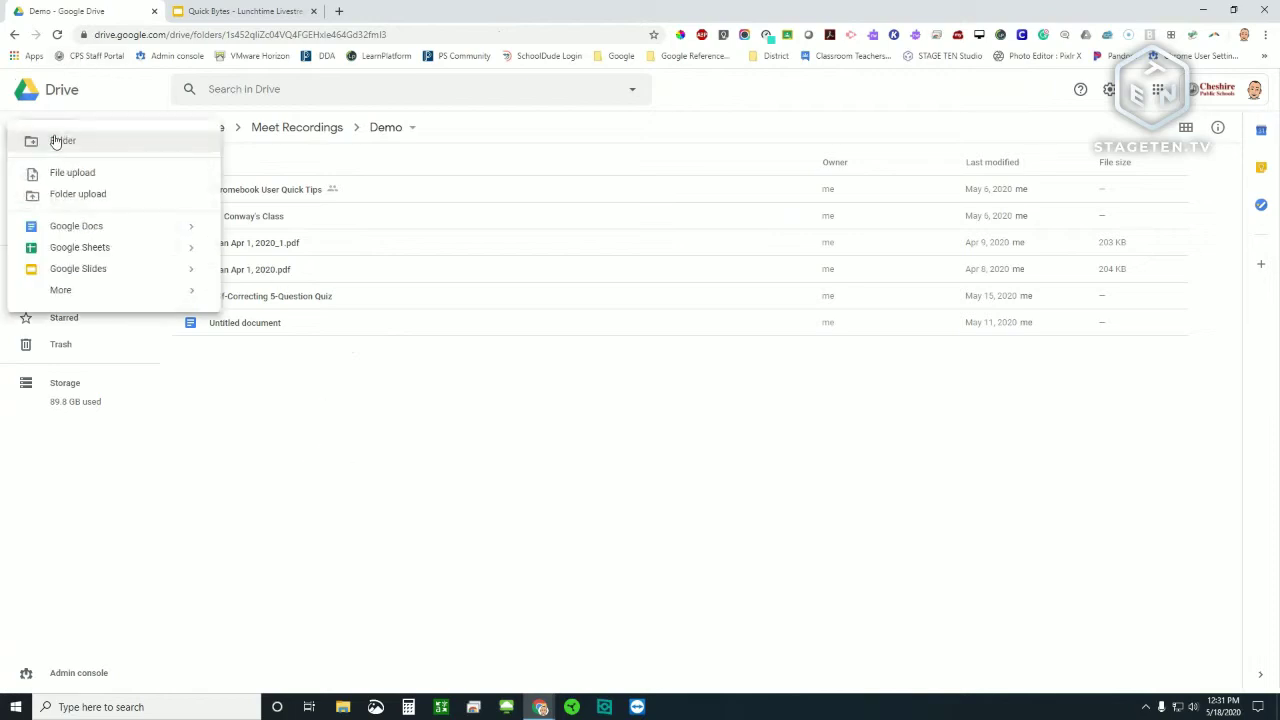
pyautogui.moveTo(88, 296)
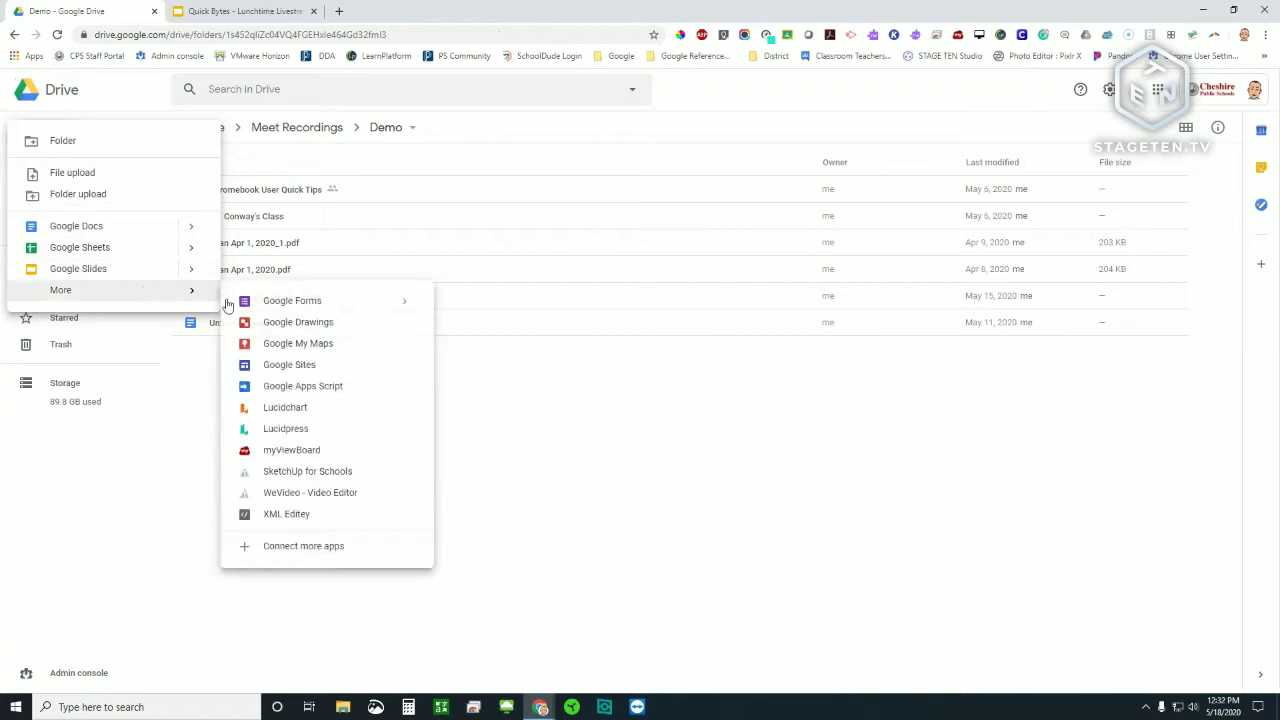
pyautogui.click(404, 301)
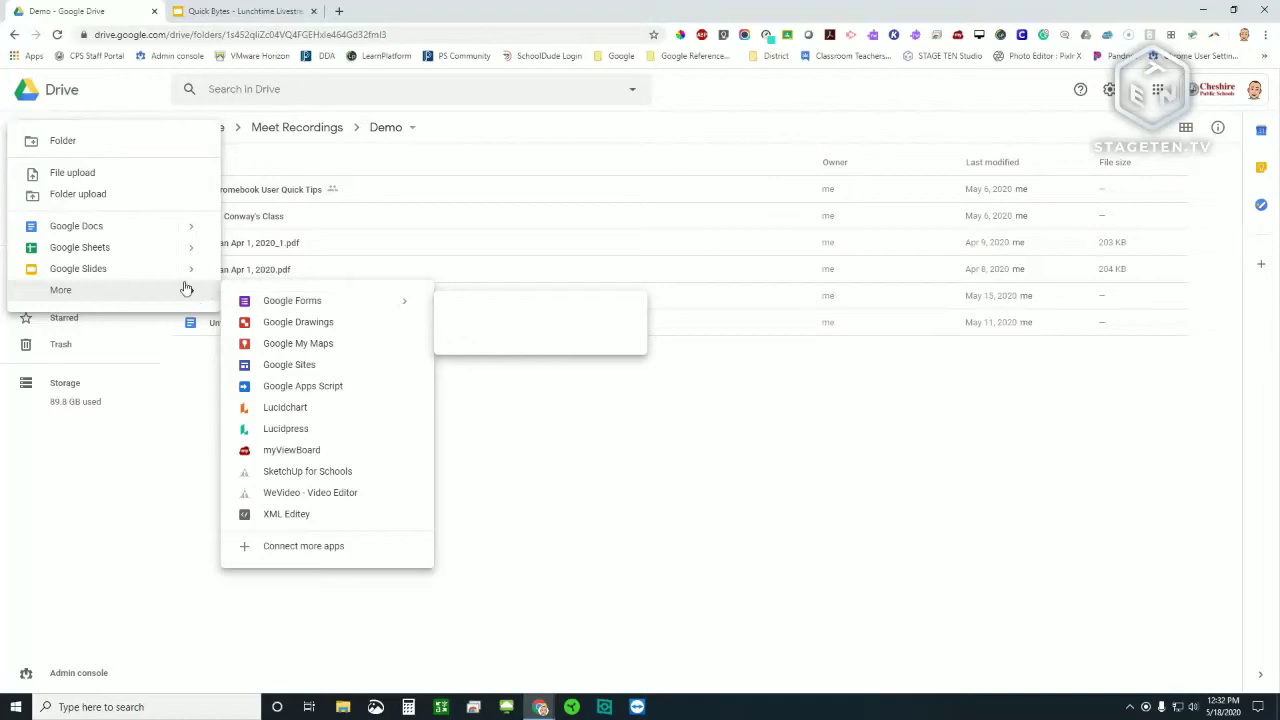
pyautogui.moveTo(195, 237)
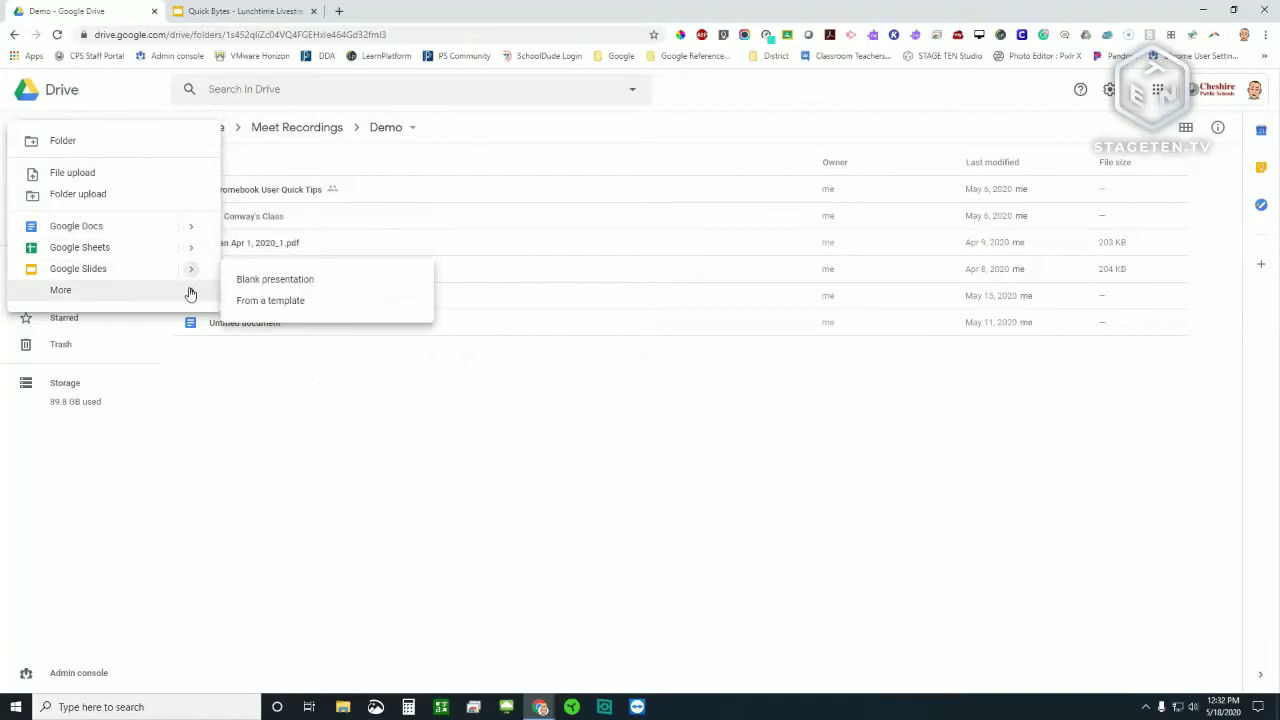
pyautogui.moveTo(191, 293)
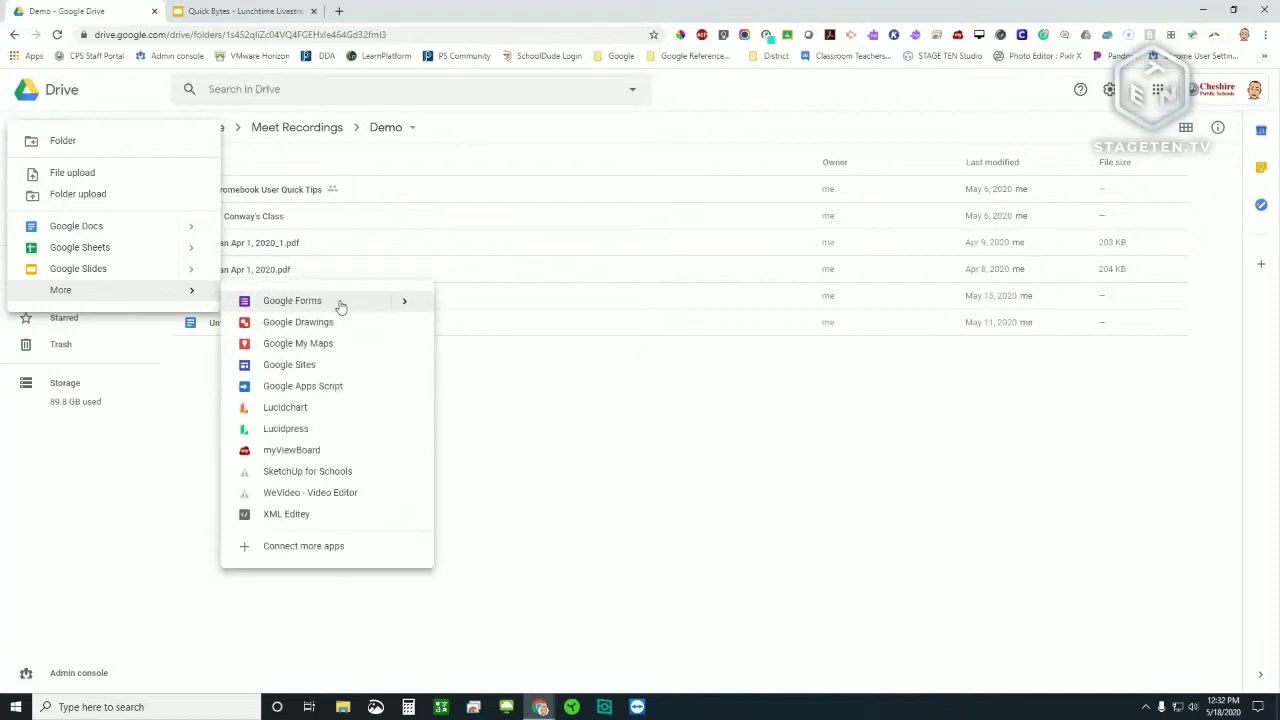
pyautogui.moveTo(400, 300)
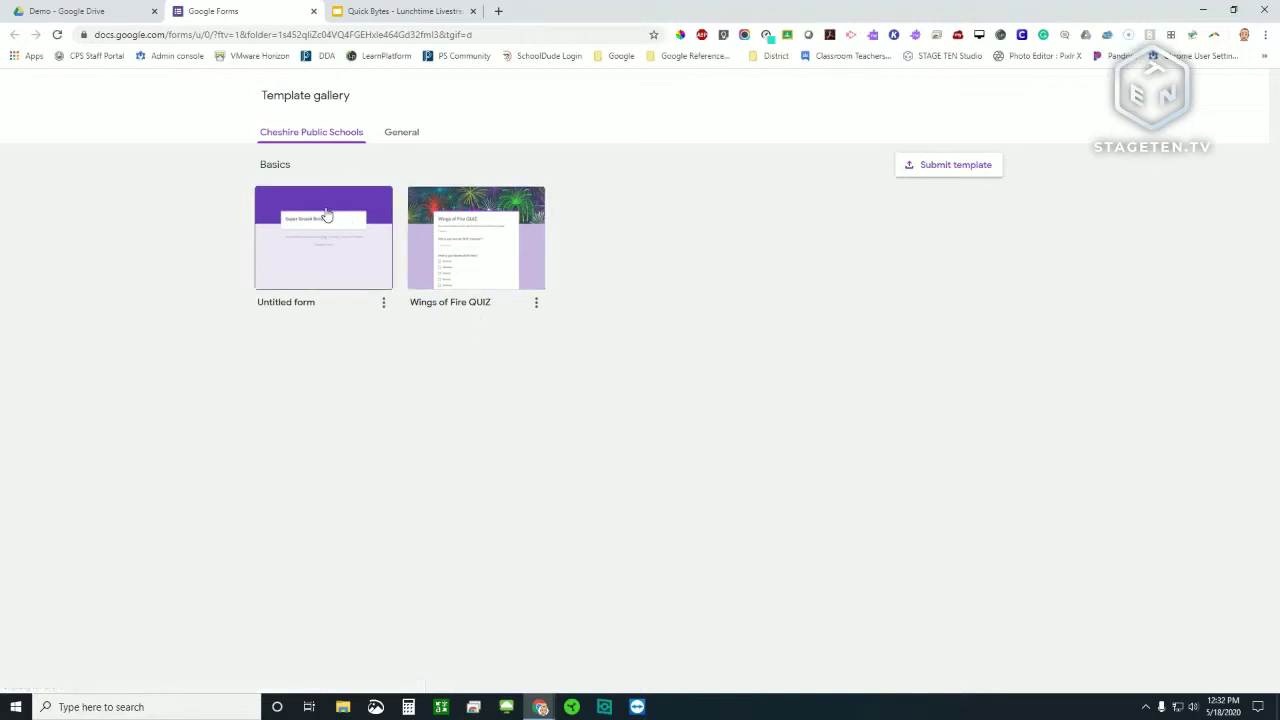
# - Browse the General form templates and create a form from the Exit Ticket template in the Education group
pyautogui.click(390, 134)
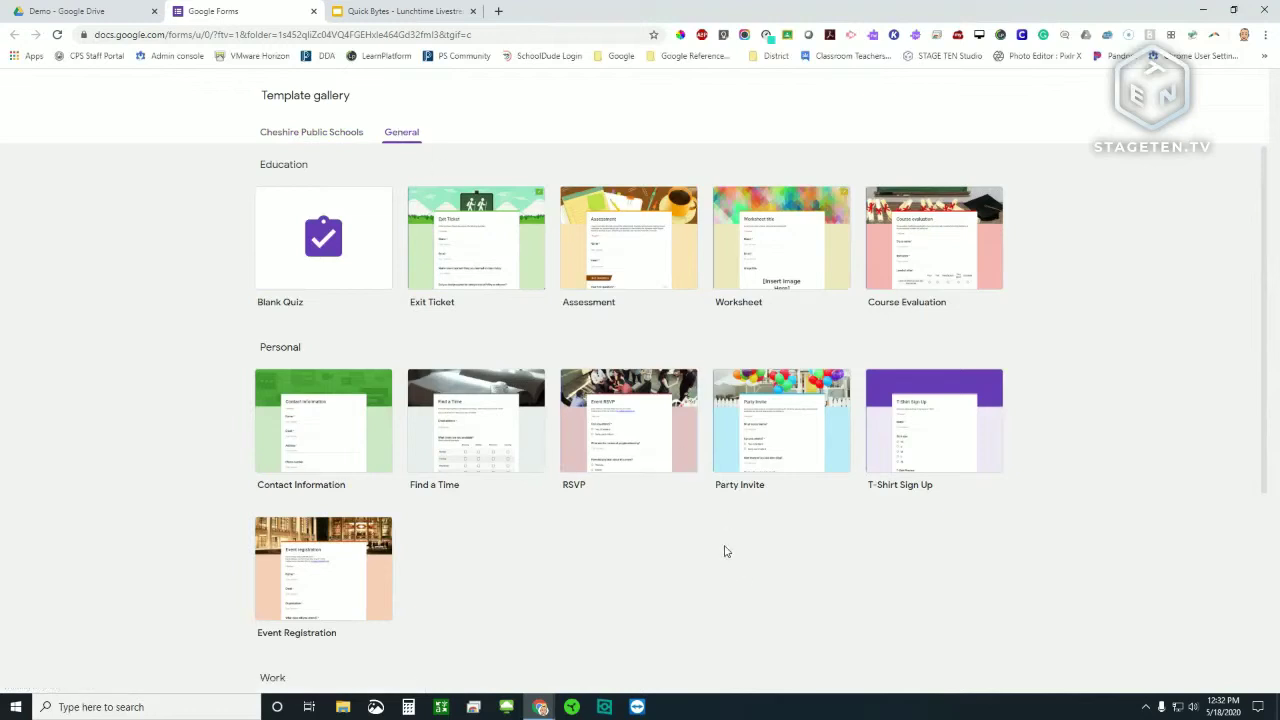
pyautogui.scroll(-2, 716, 520)
pyautogui.scroll(2, 918, 490)
pyautogui.scroll(-2, 388, 353)
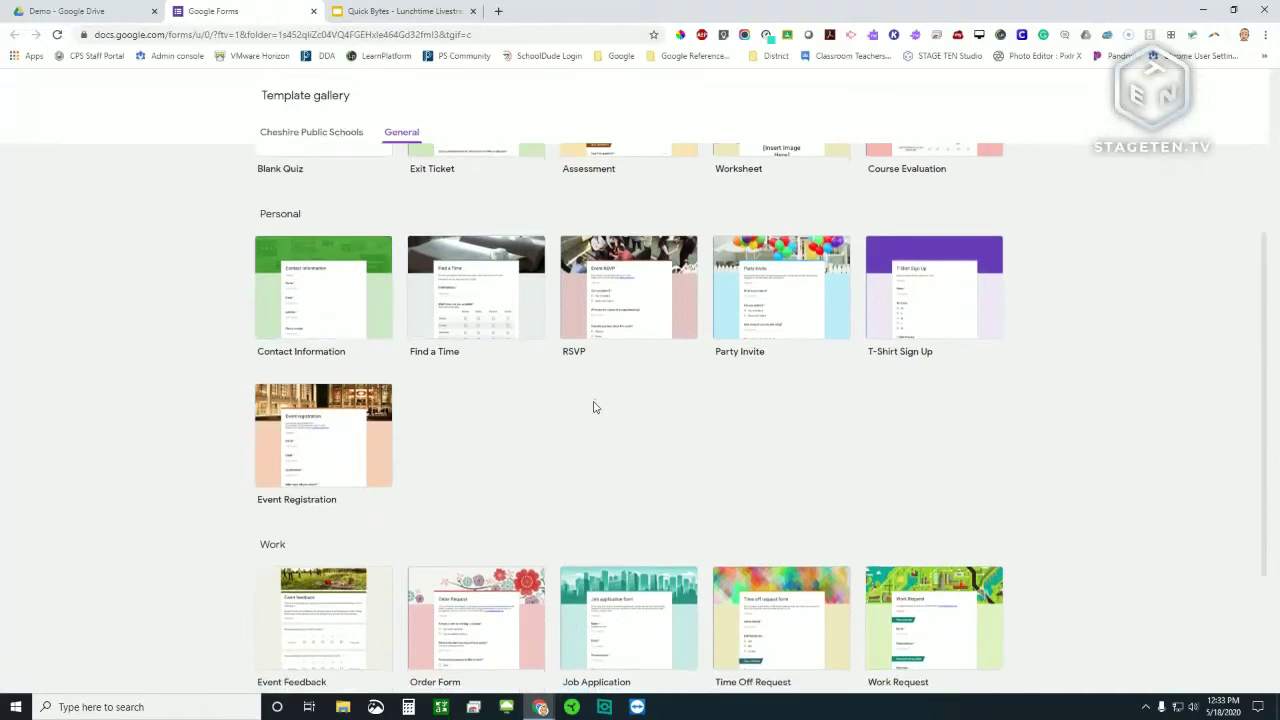
pyautogui.scroll(-2, 578, 414)
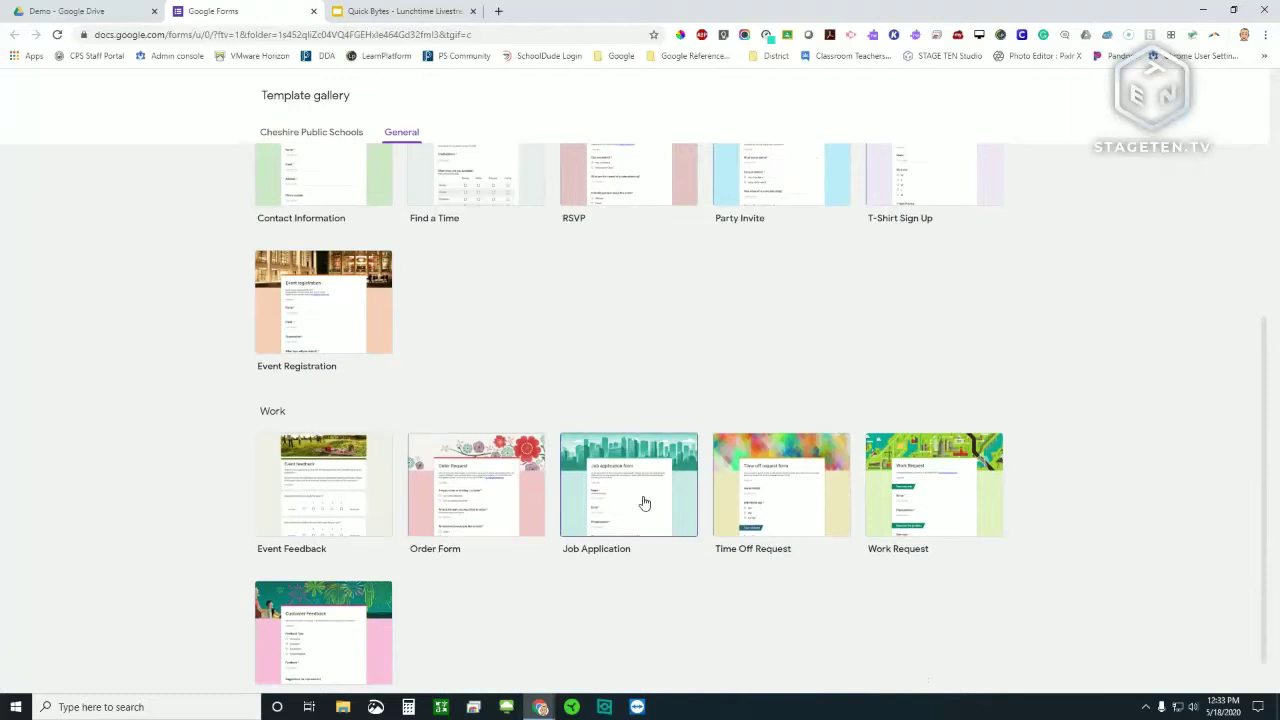
pyautogui.scroll(-1, 731, 486)
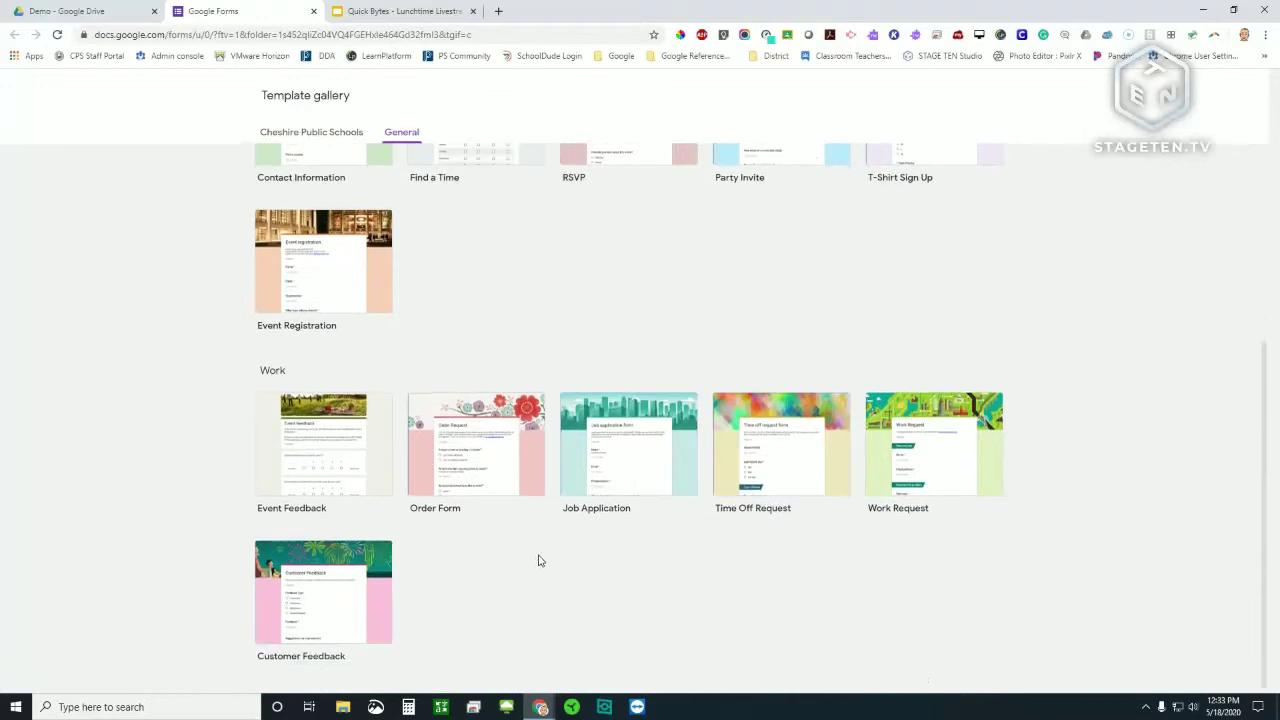
pyautogui.scroll(3, 538, 560)
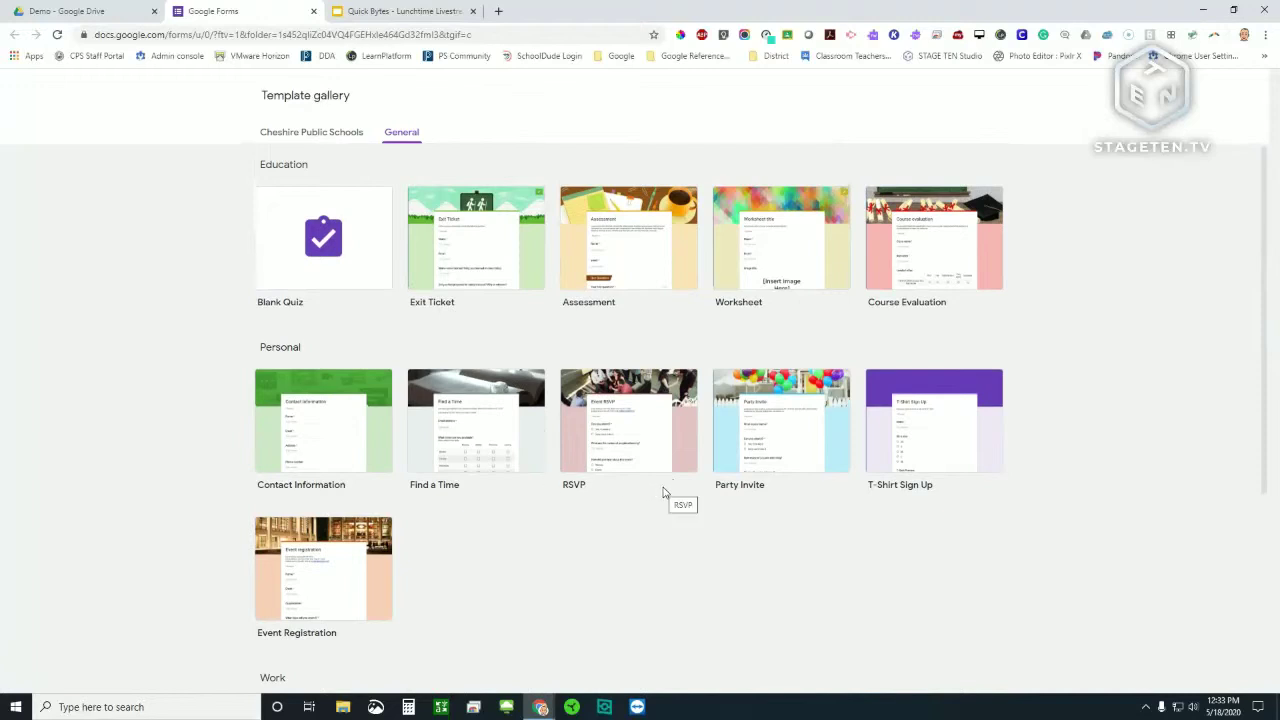
pyautogui.click(477, 248)
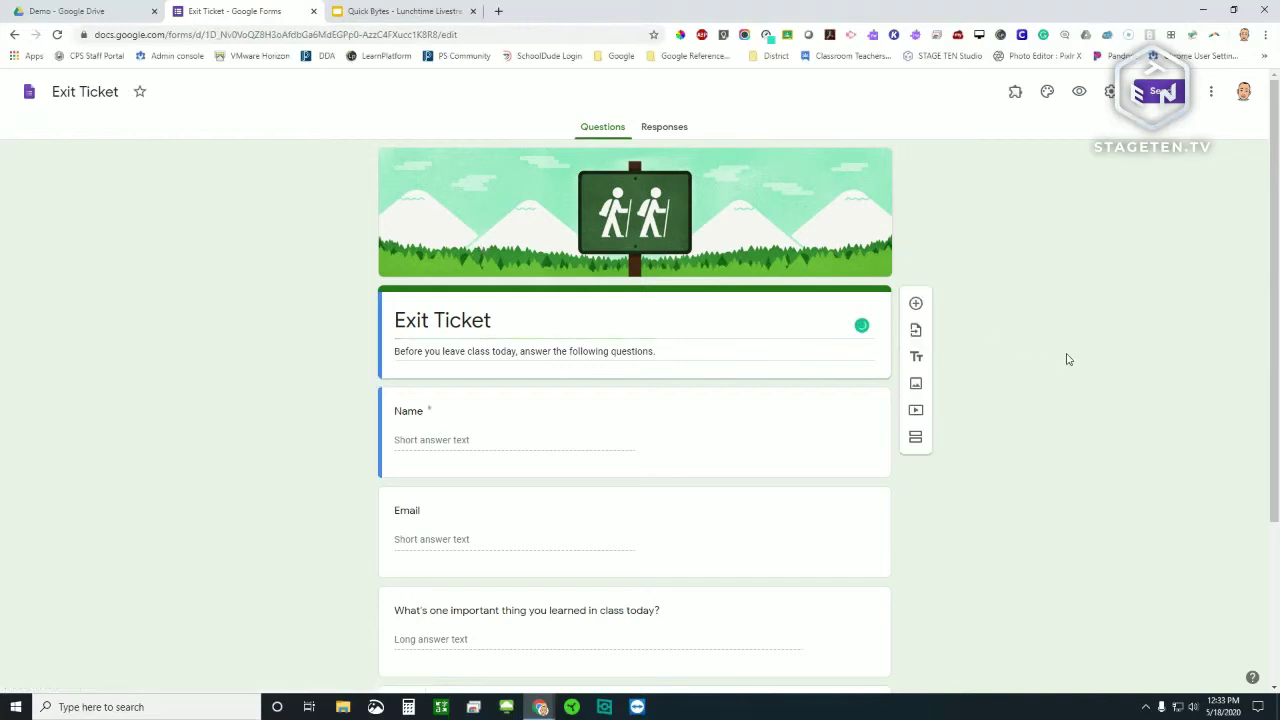
# - Examine the Exit Ticket template form from its header through all of its questions
pyautogui.scroll(-3, 1066, 358)
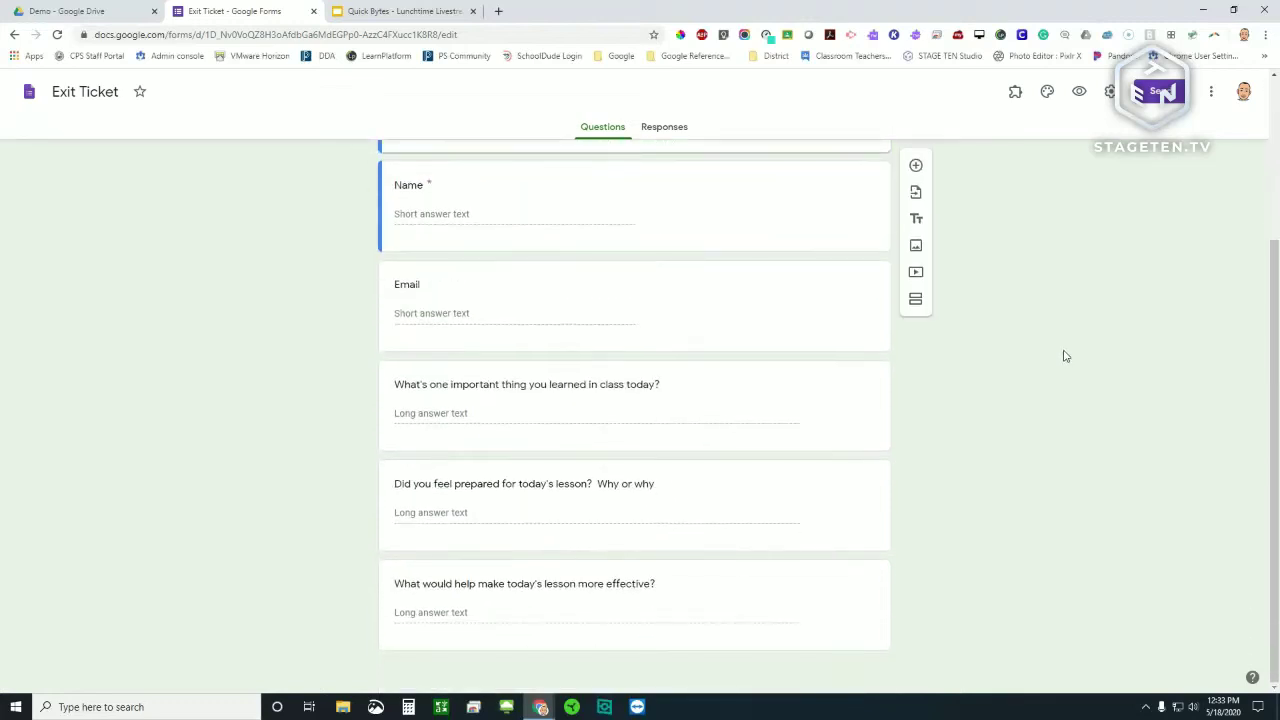
pyautogui.scroll(3, 1072, 356)
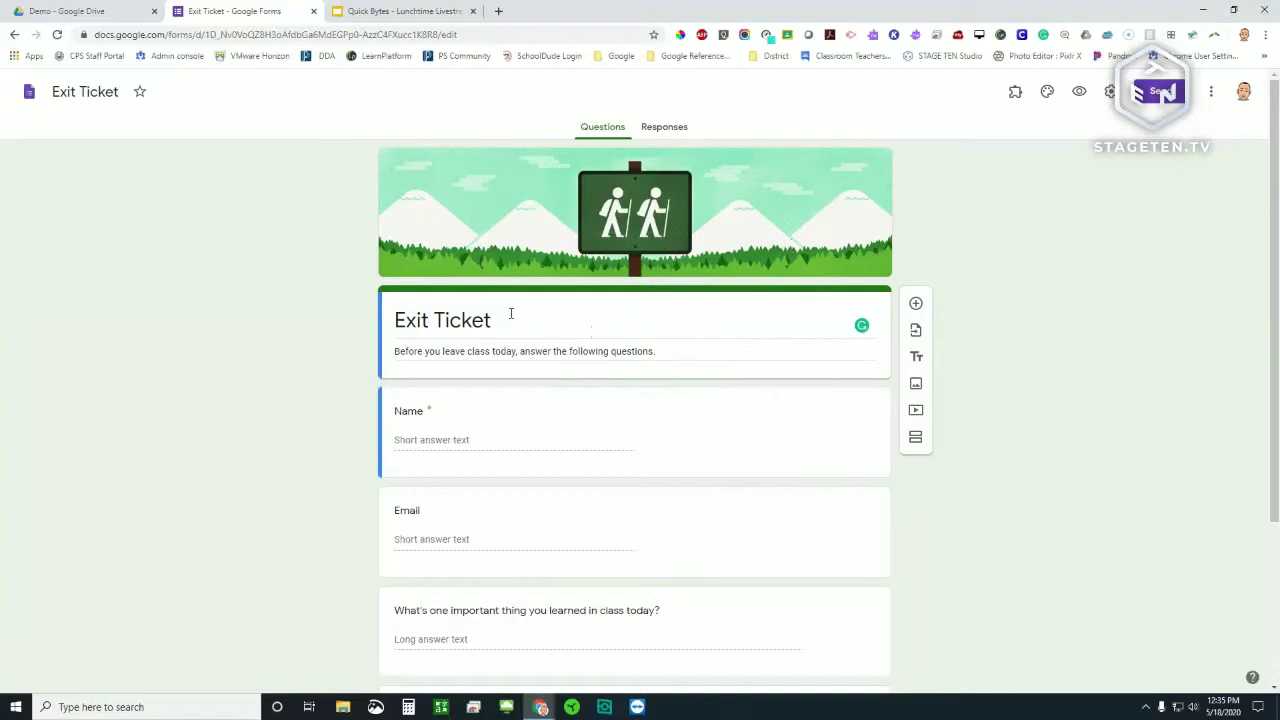
pyautogui.scroll(-1, 905, 375)
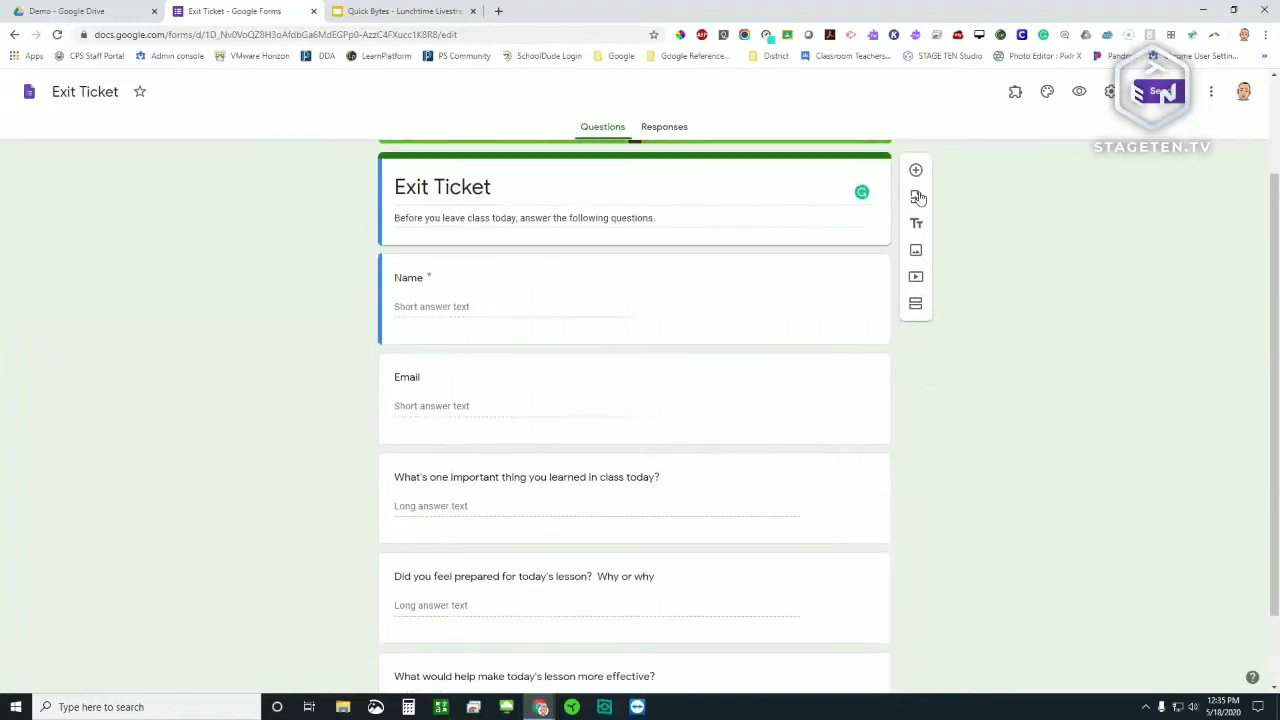
pyautogui.scroll(-1, 888, 306)
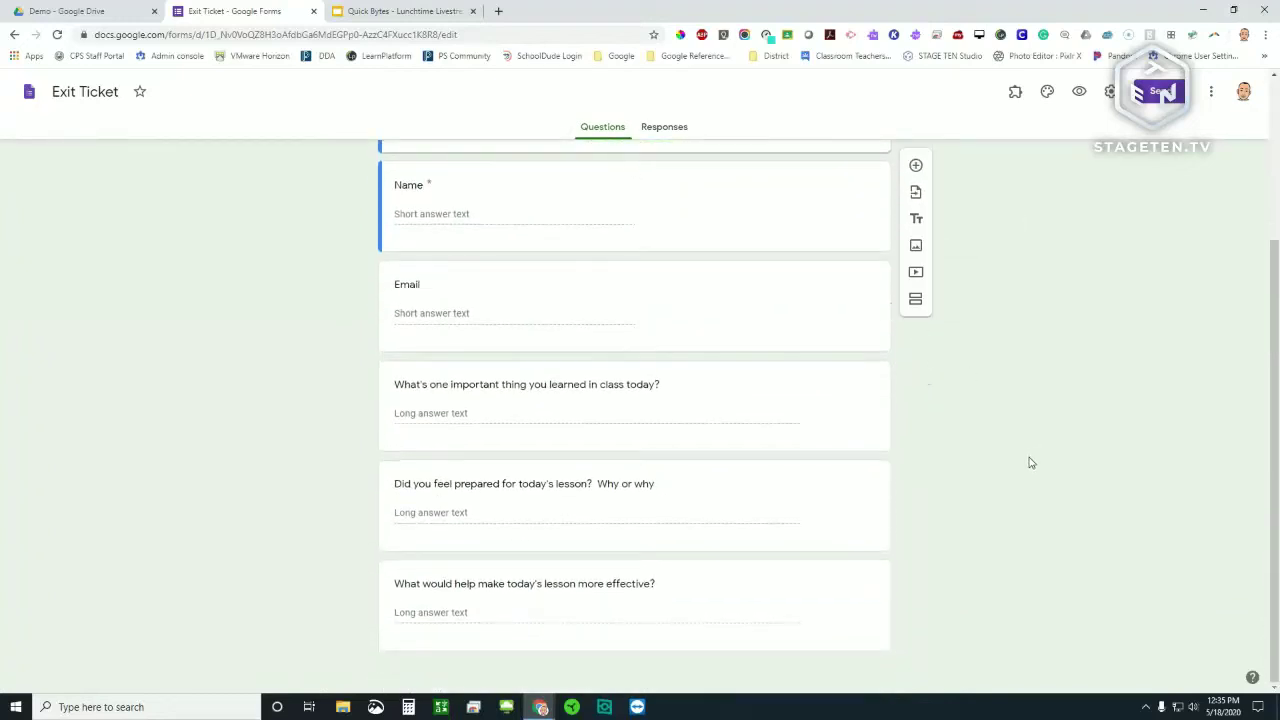
pyautogui.scroll(2, 571, 408)
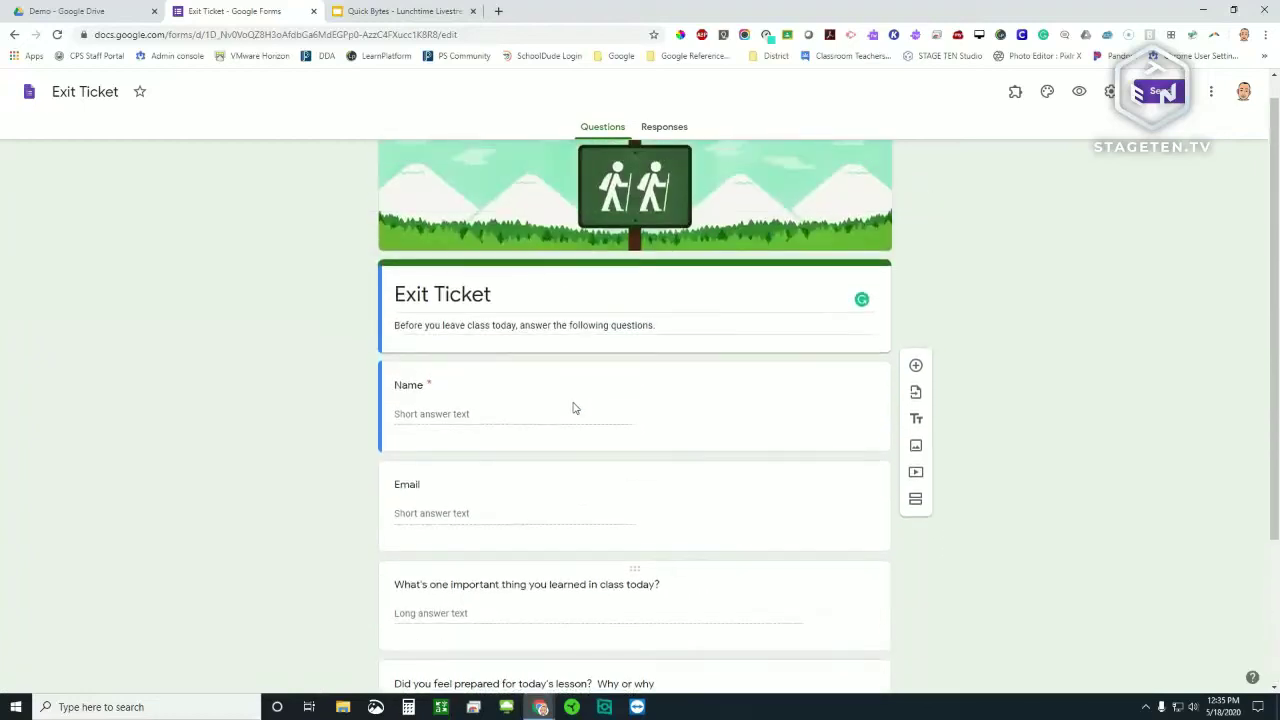
pyautogui.scroll(-1, 573, 410)
pyautogui.scroll(-1, 588, 430)
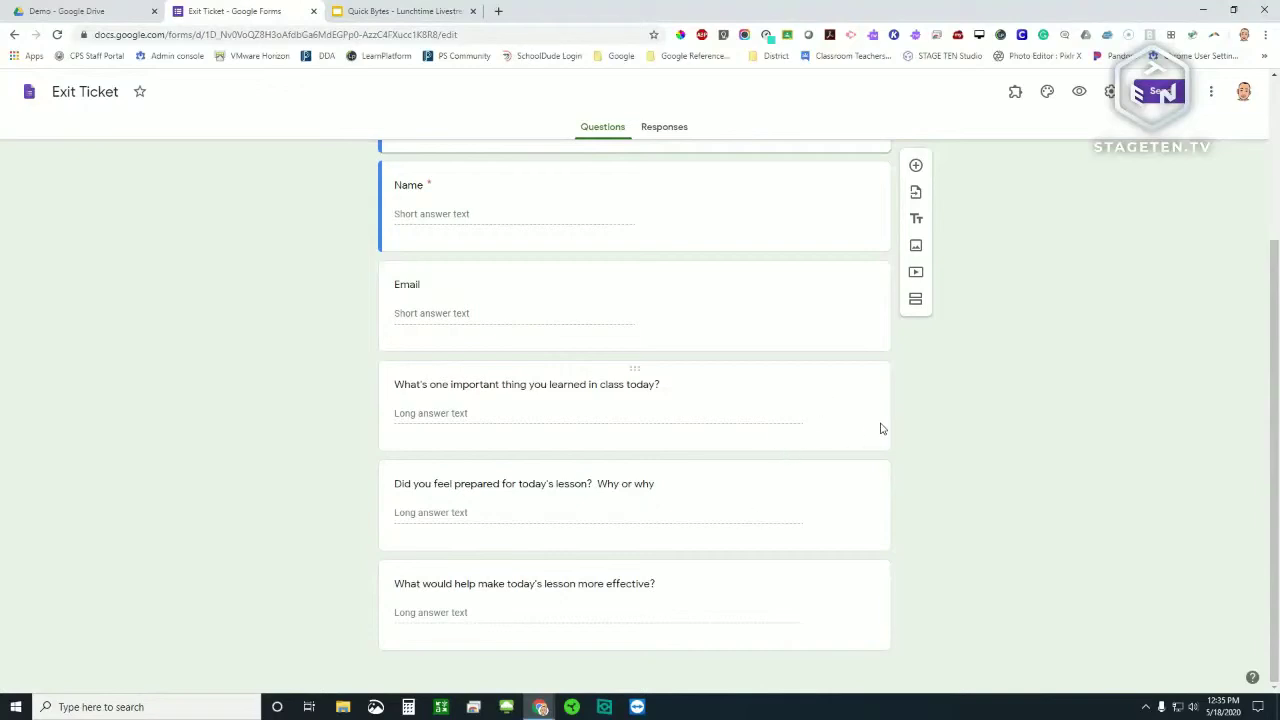
pyautogui.scroll(3, 1014, 400)
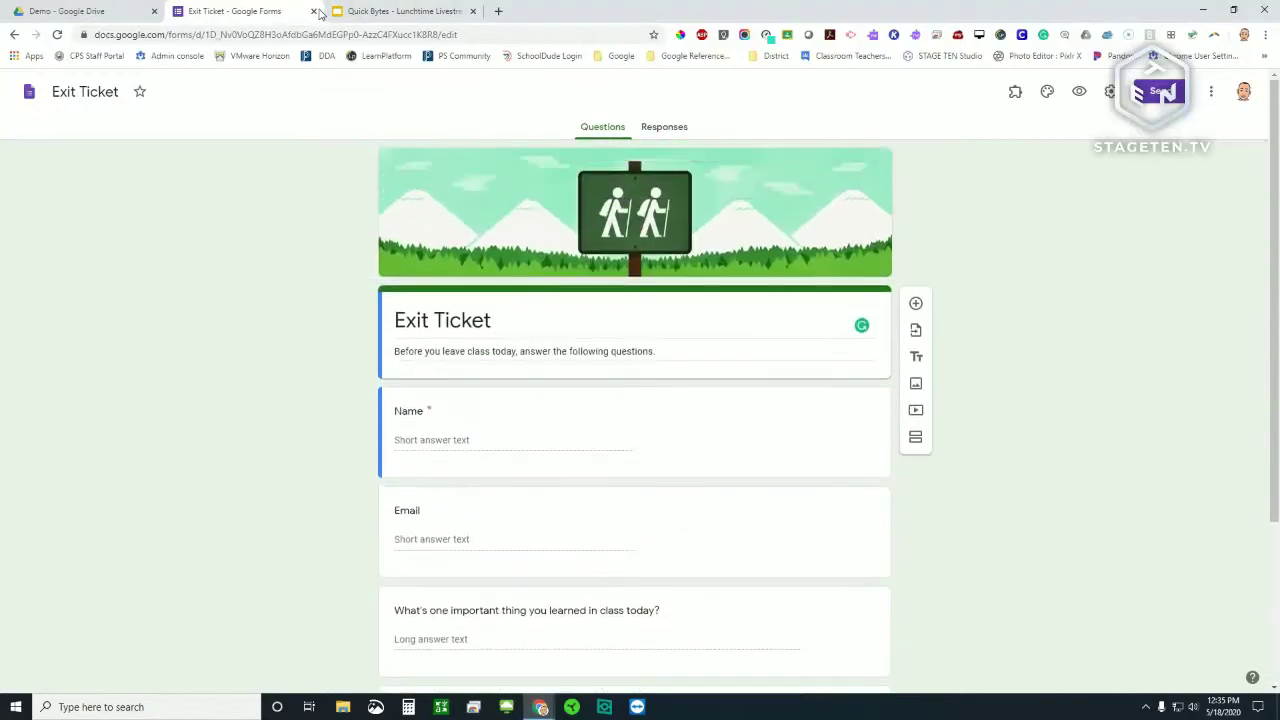
# - Return to the Demo folder in Google Drive, create a blank Google Form there and bring it up for editing
pyautogui.click(70, 12)
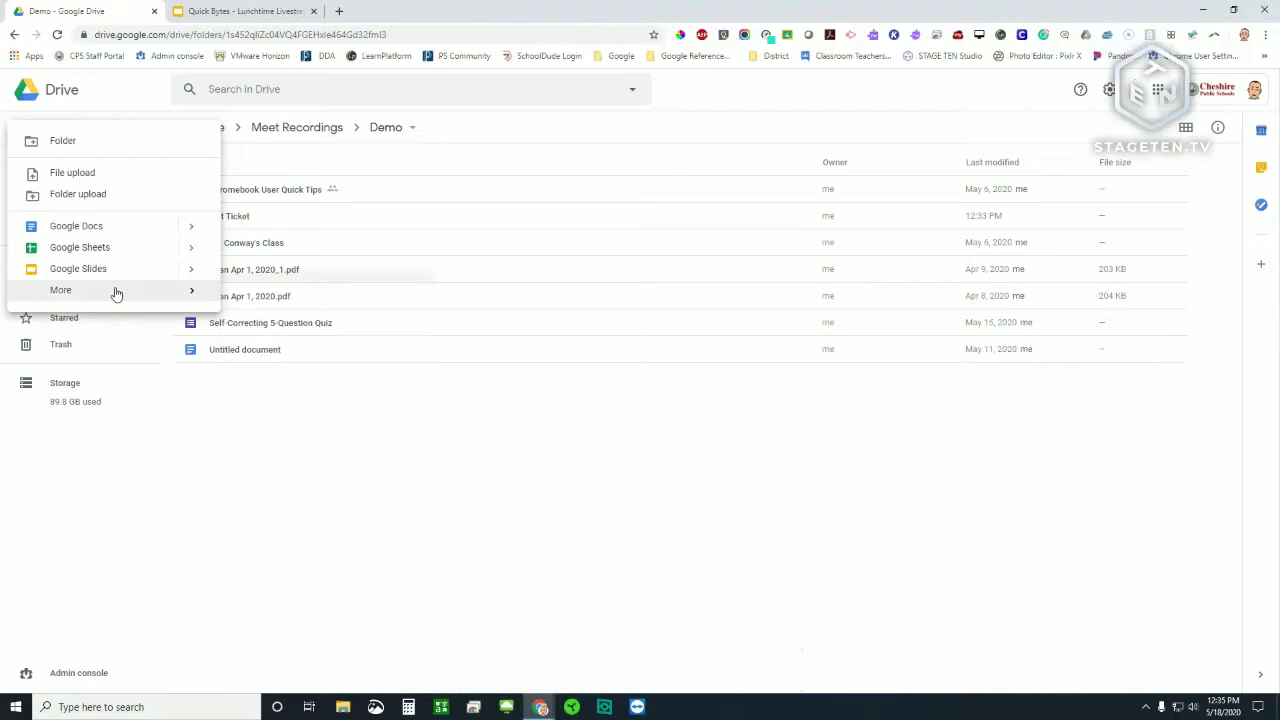
pyautogui.moveTo(114, 289)
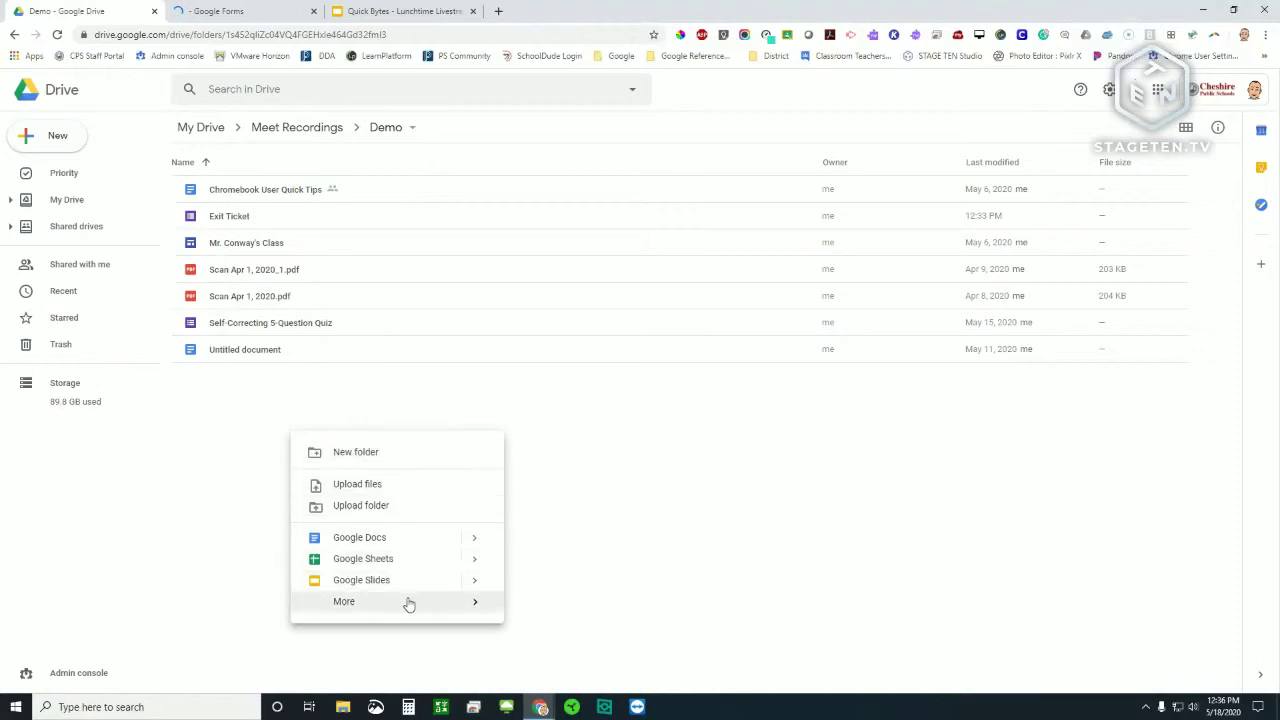
pyautogui.moveTo(408, 601)
pyautogui.click(606, 443)
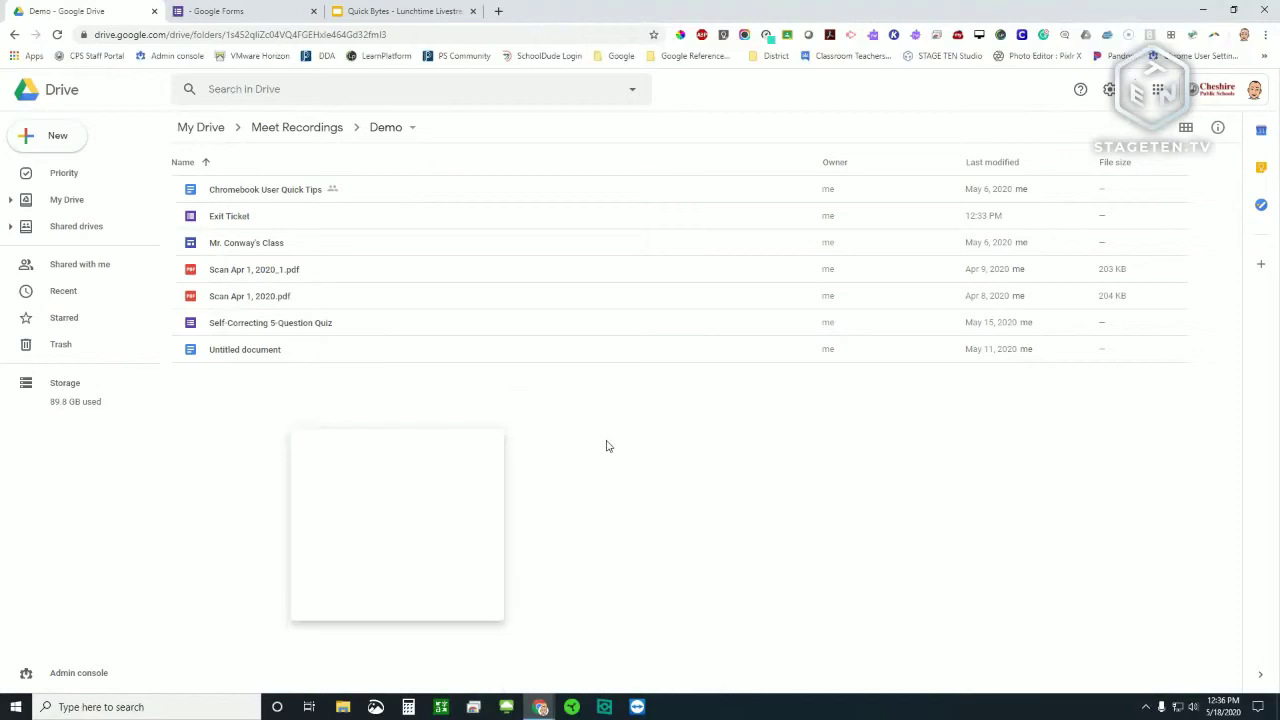
pyautogui.rightClick(625, 437)
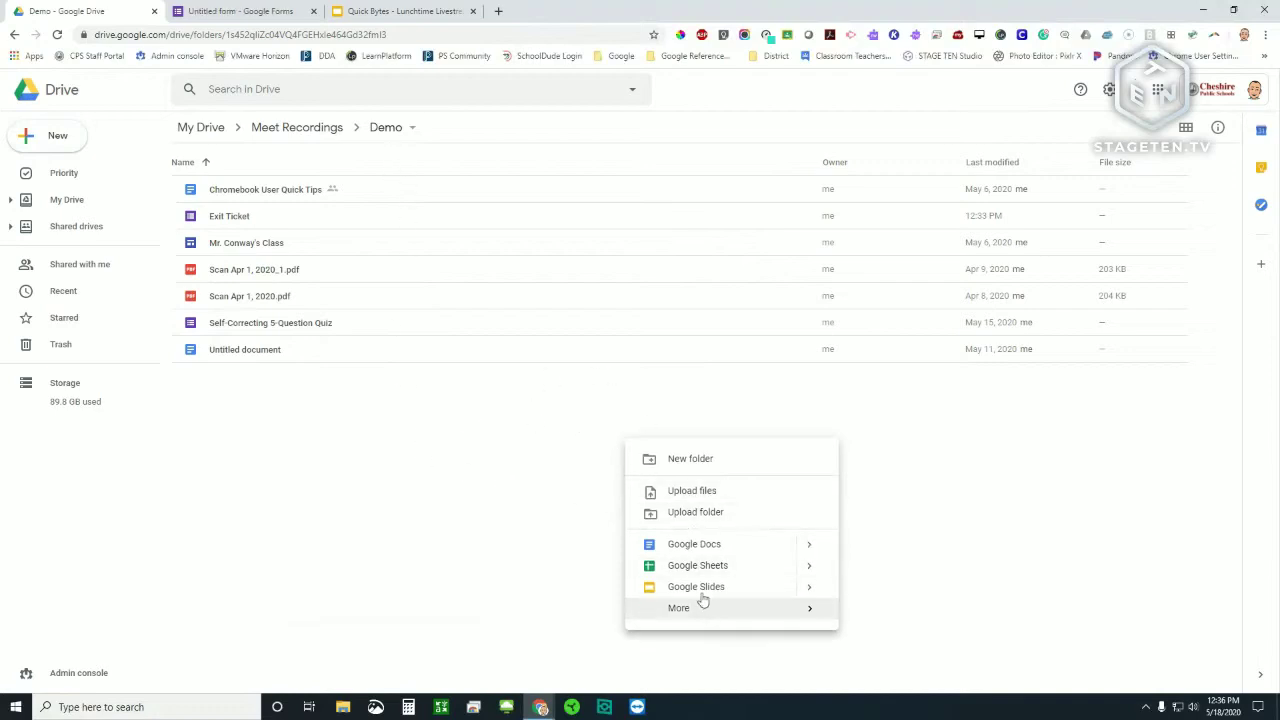
pyautogui.click(266, 10)
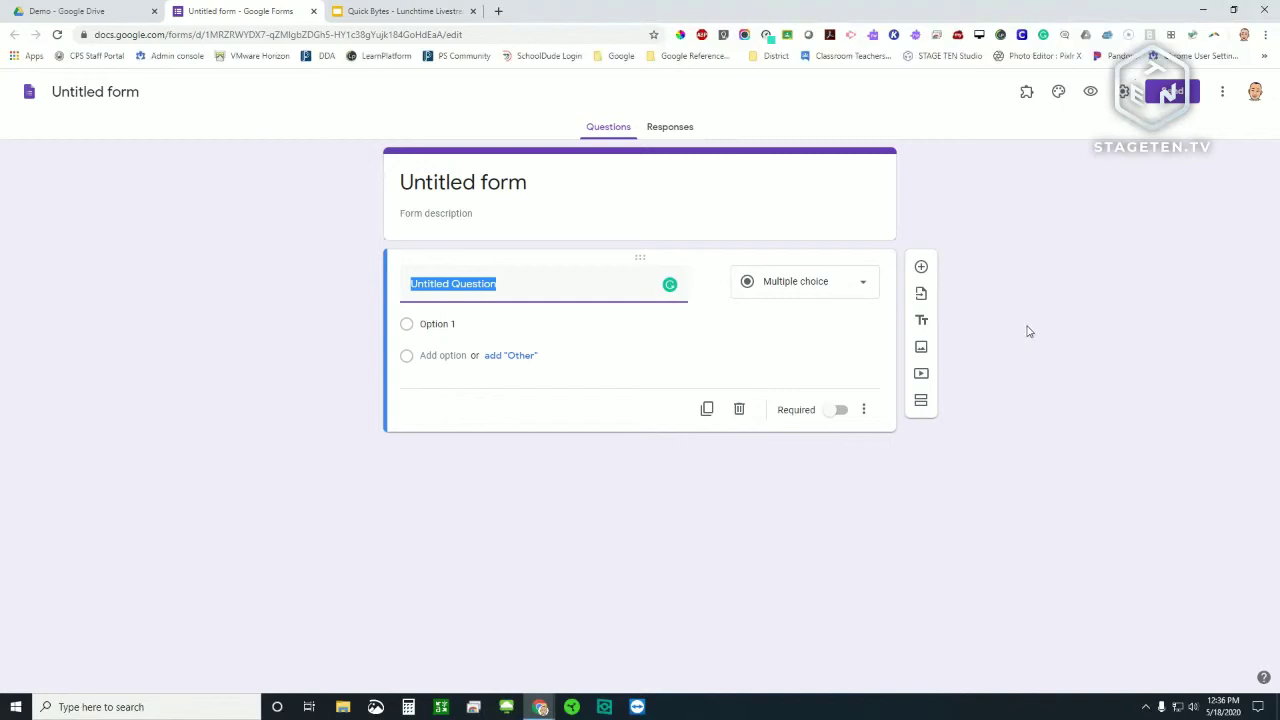
# - Name the blank form "Exit Ticket" and apply the same text as its heading
pyautogui.click(140, 93)
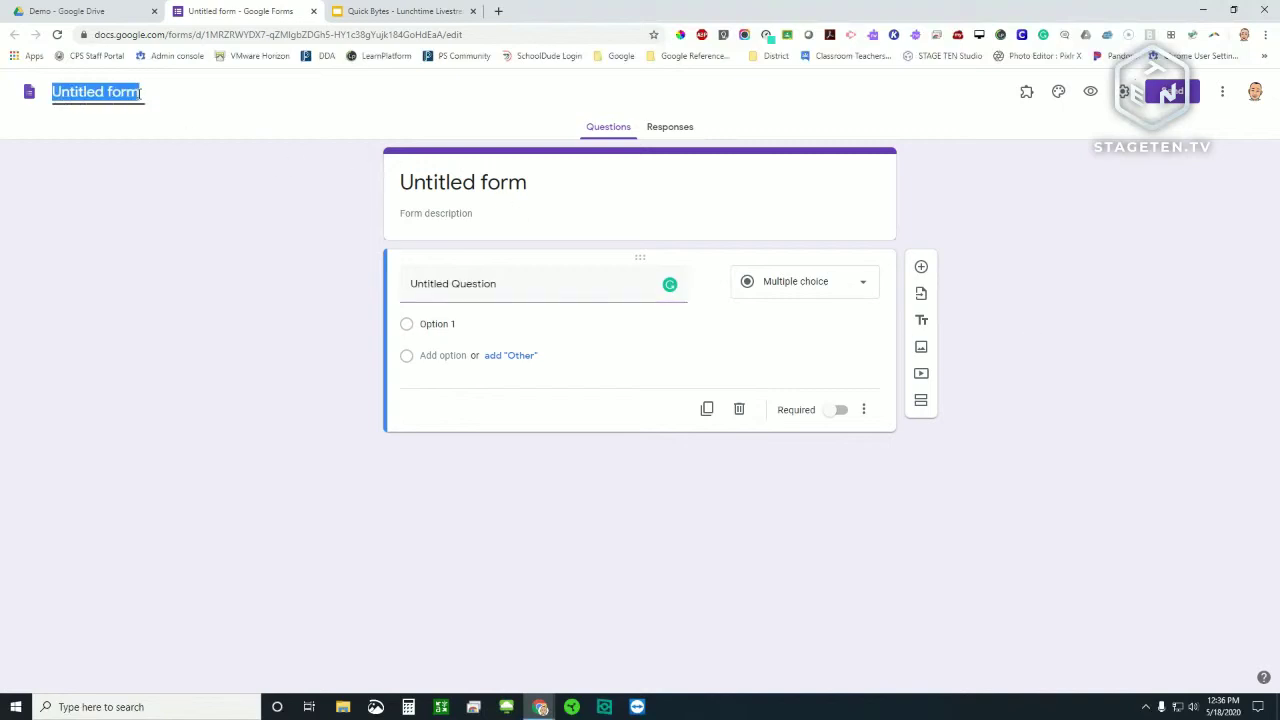
pyautogui.write('Exit ')
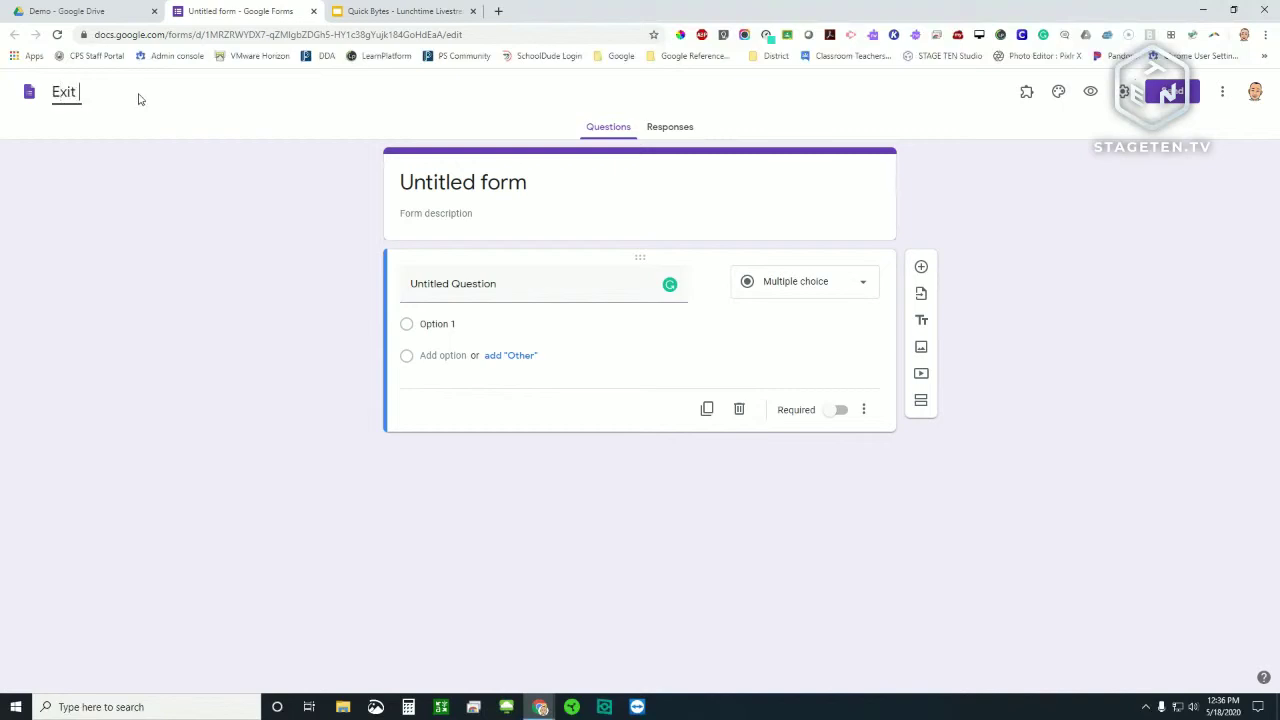
pyautogui.write('Ticket')
pyautogui.click(470, 177)
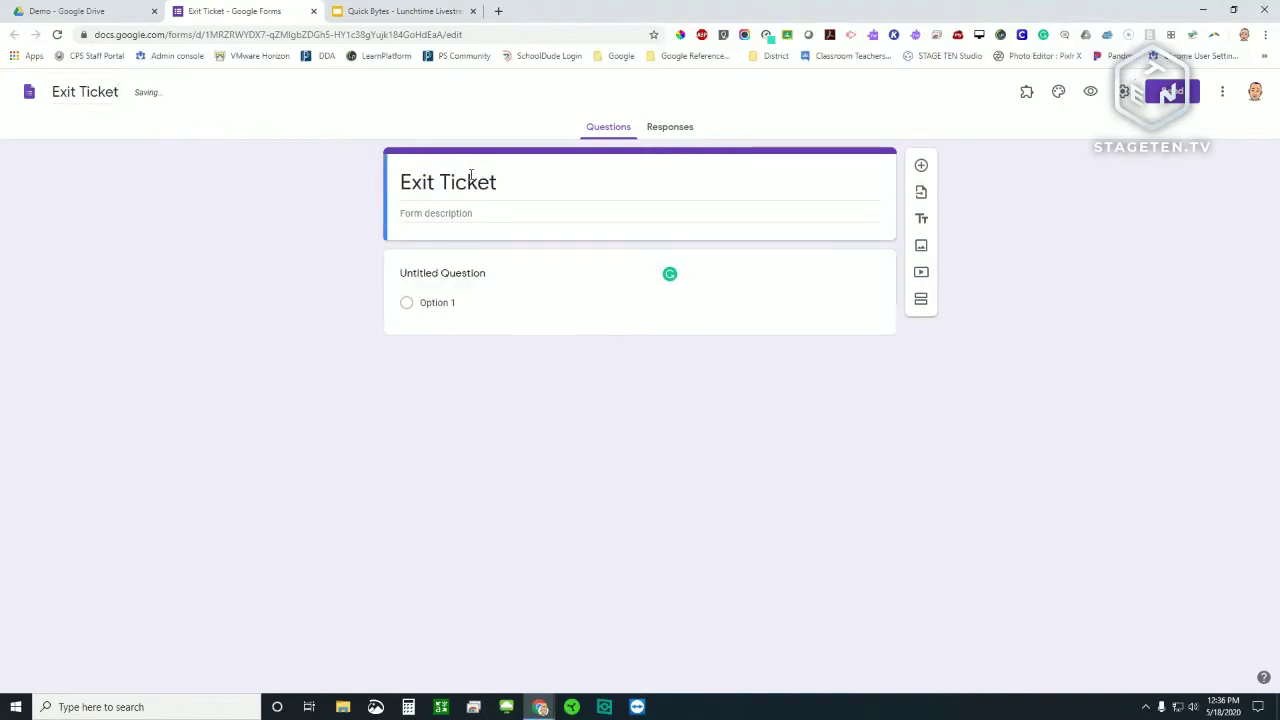
pyautogui.tripleClick(504, 183)
pyautogui.click(506, 183)
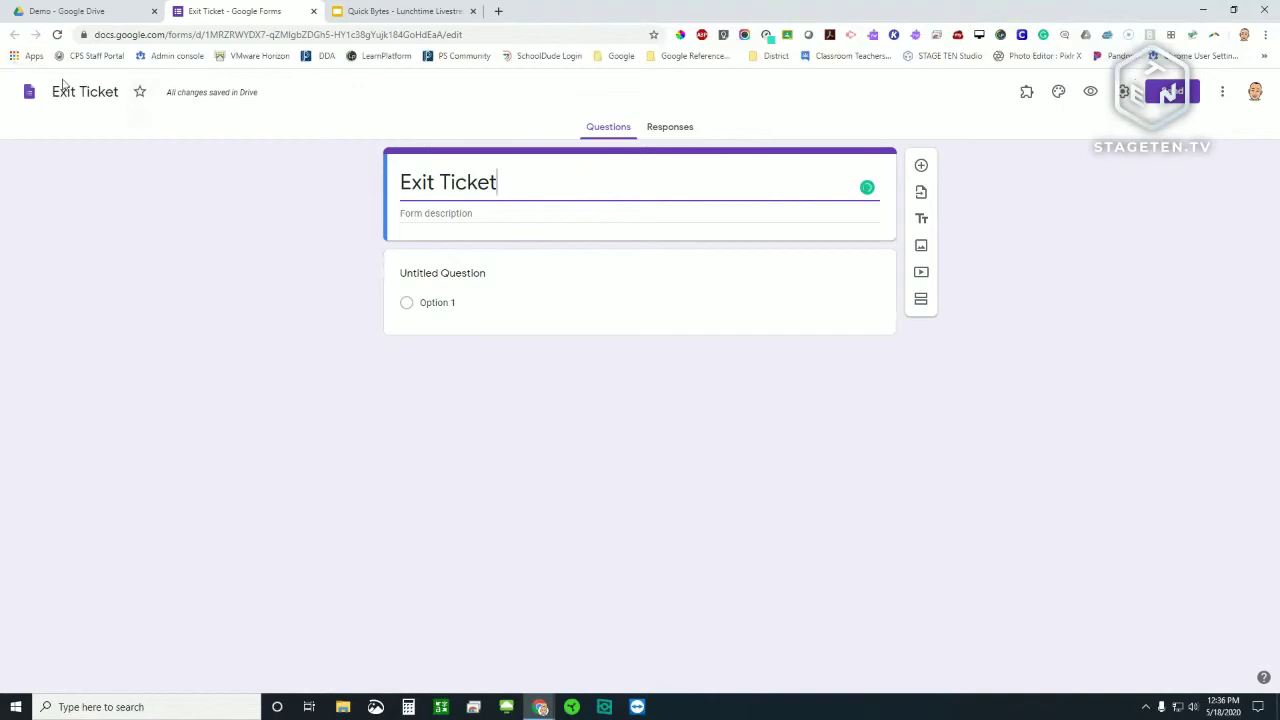
# - Enter the form description "Please take a few minutes to answer these questions before you leave class today."
pyautogui.click(498, 215)
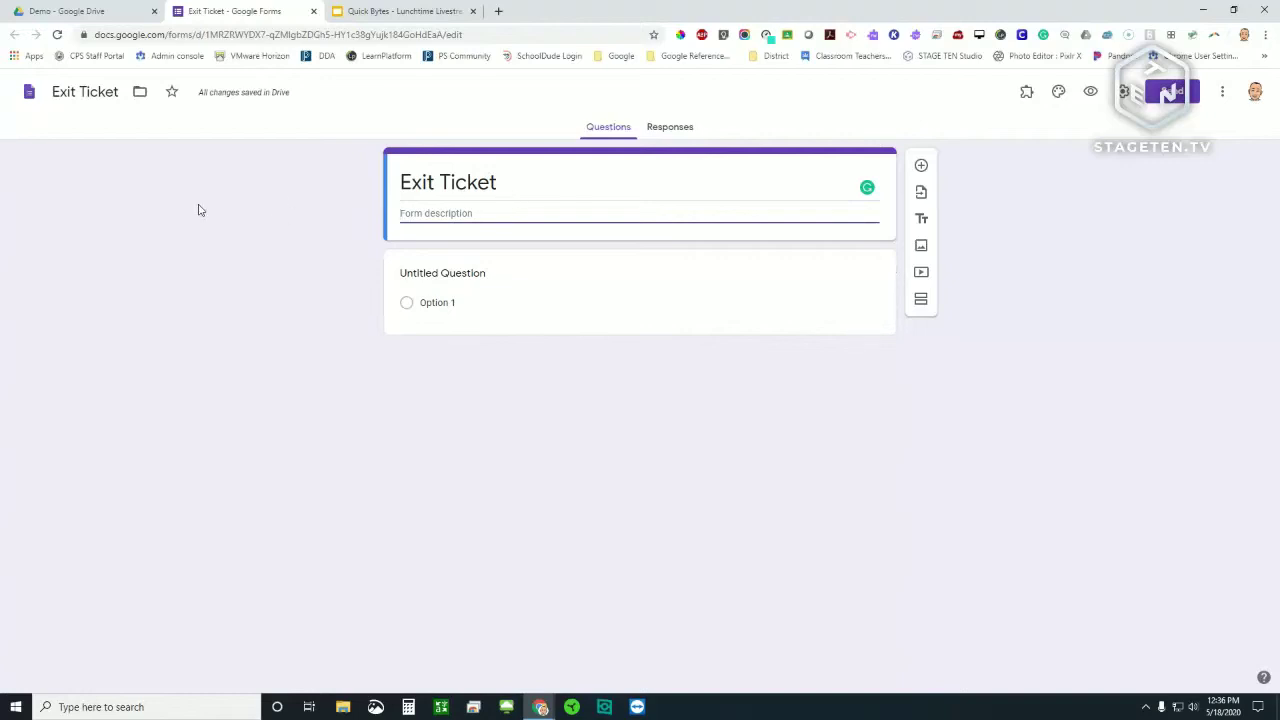
pyautogui.write('Please take a few minutes to anw')
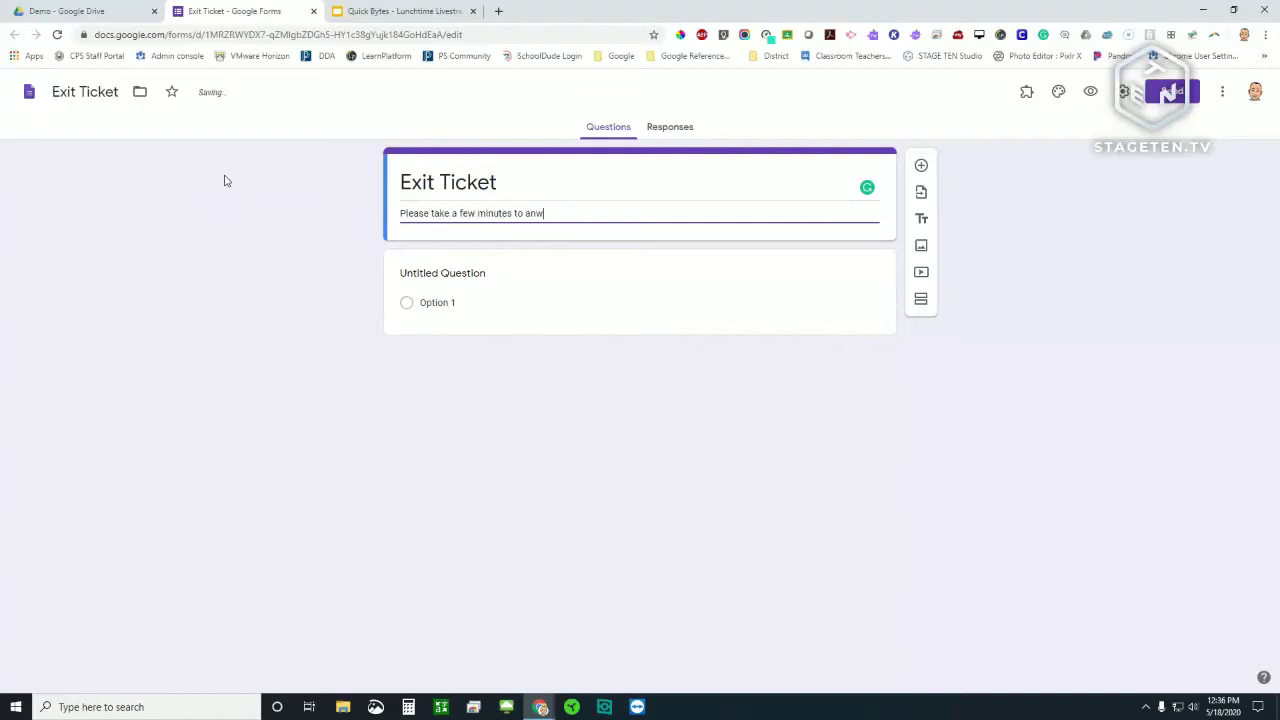
pyautogui.press('BackSpace')
pyautogui.write('swer these questions befor')
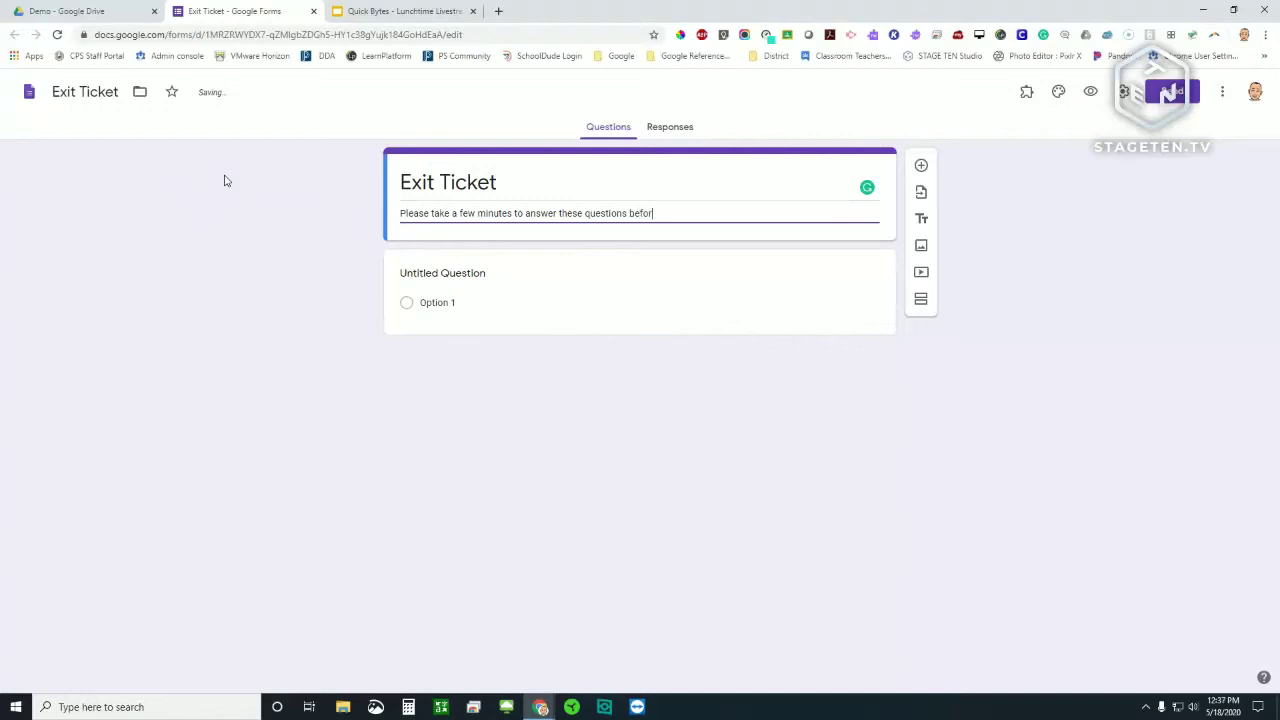
pyautogui.write('e you leave c')
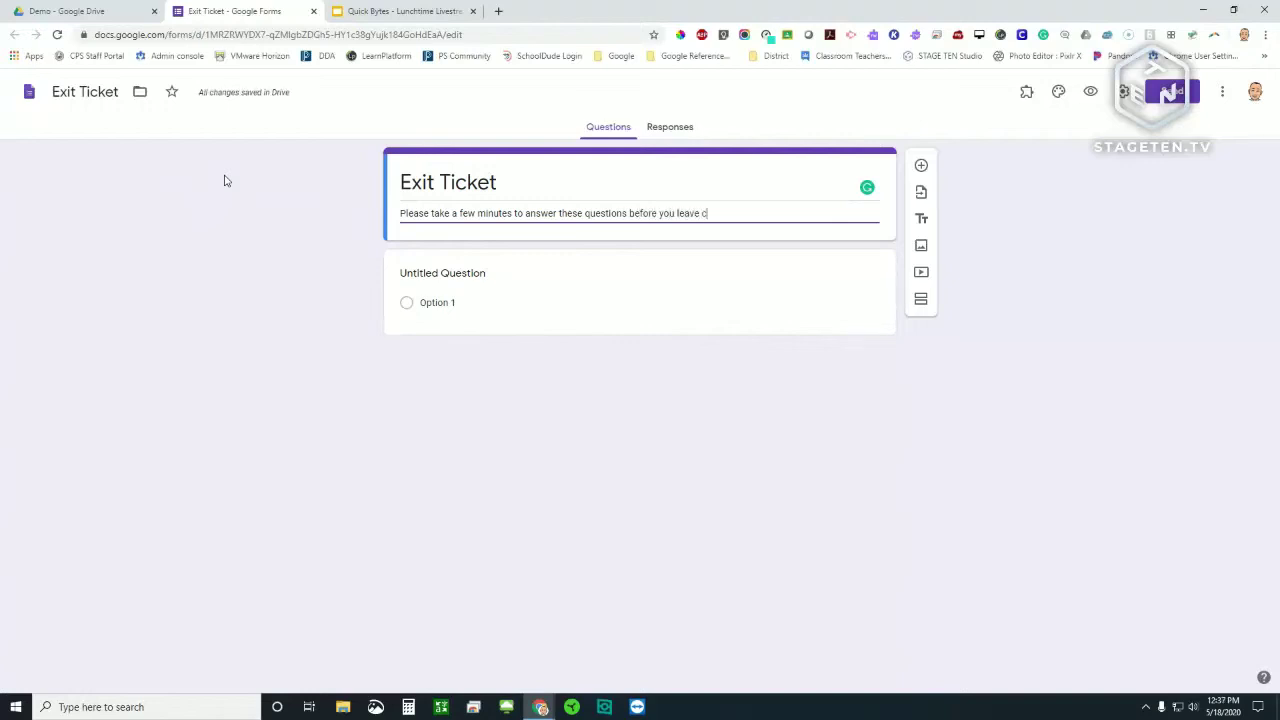
pyautogui.write('lass')
pyautogui.write('today.')
# - Title the first question "Is the sky blue?" and add all the suggested answers: Yes, No and Maybe
pyautogui.click(460, 274)
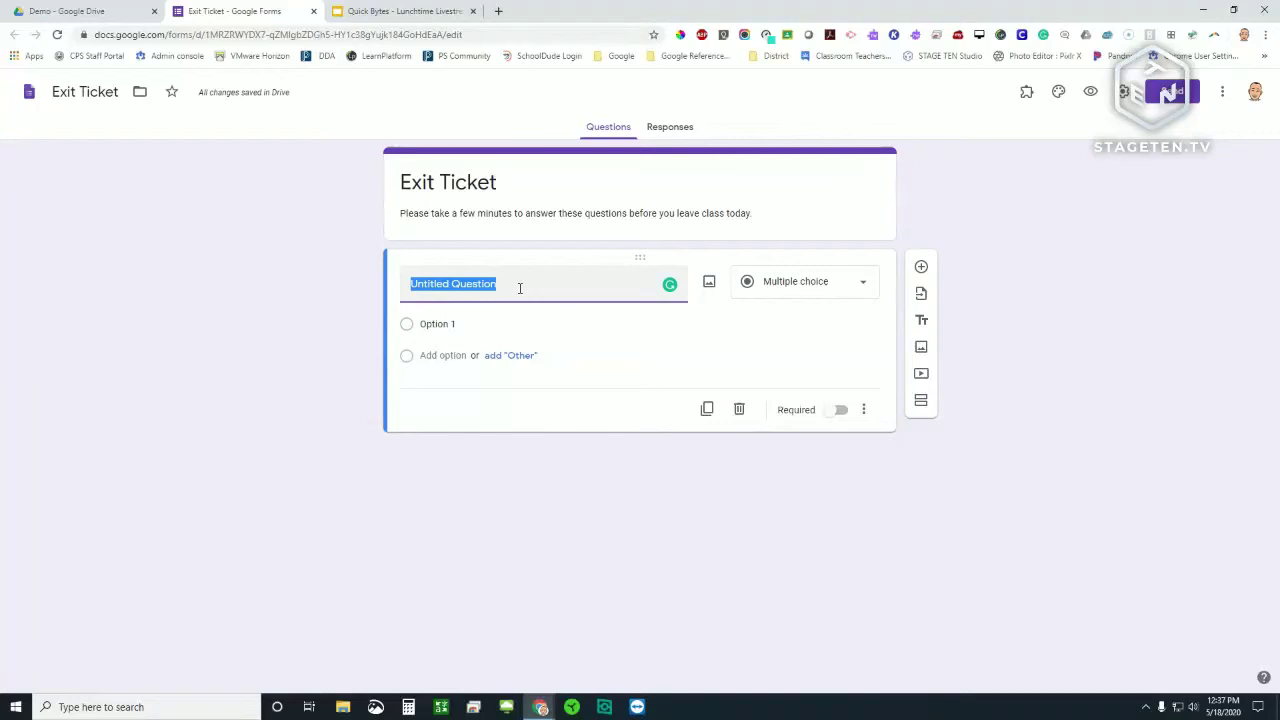
pyautogui.write('Is the sky ')
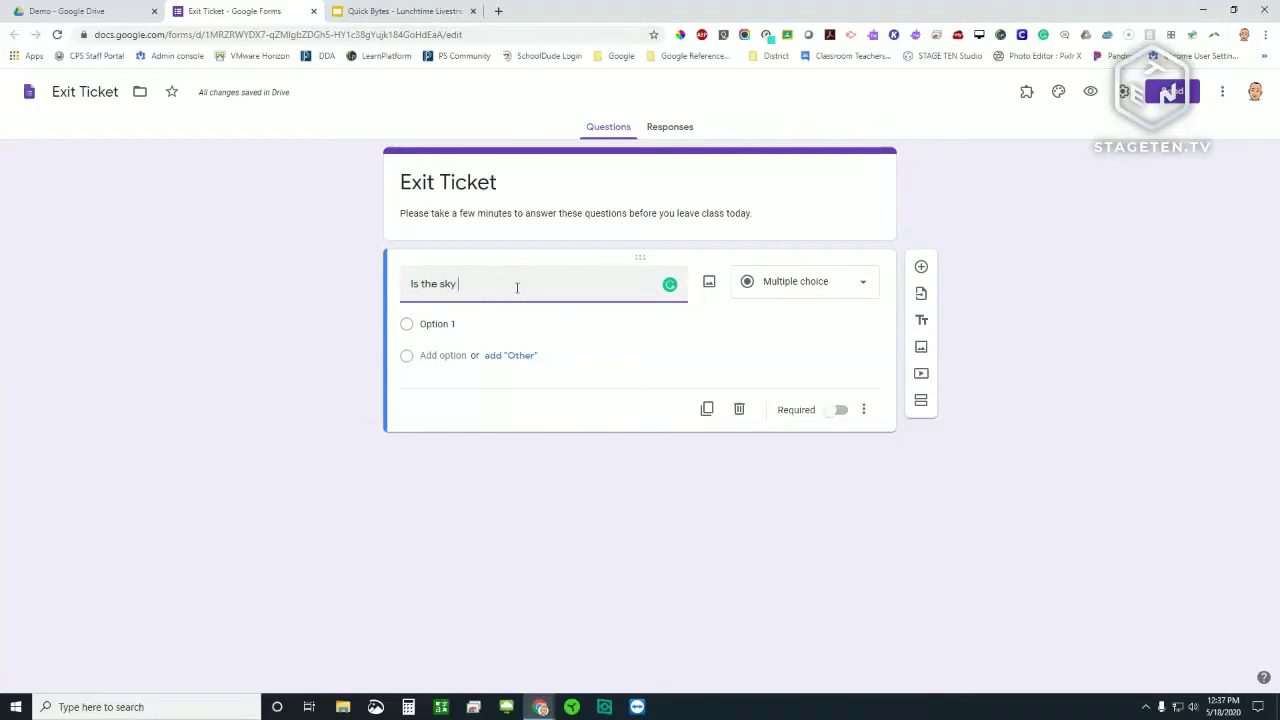
pyautogui.write('blue?')
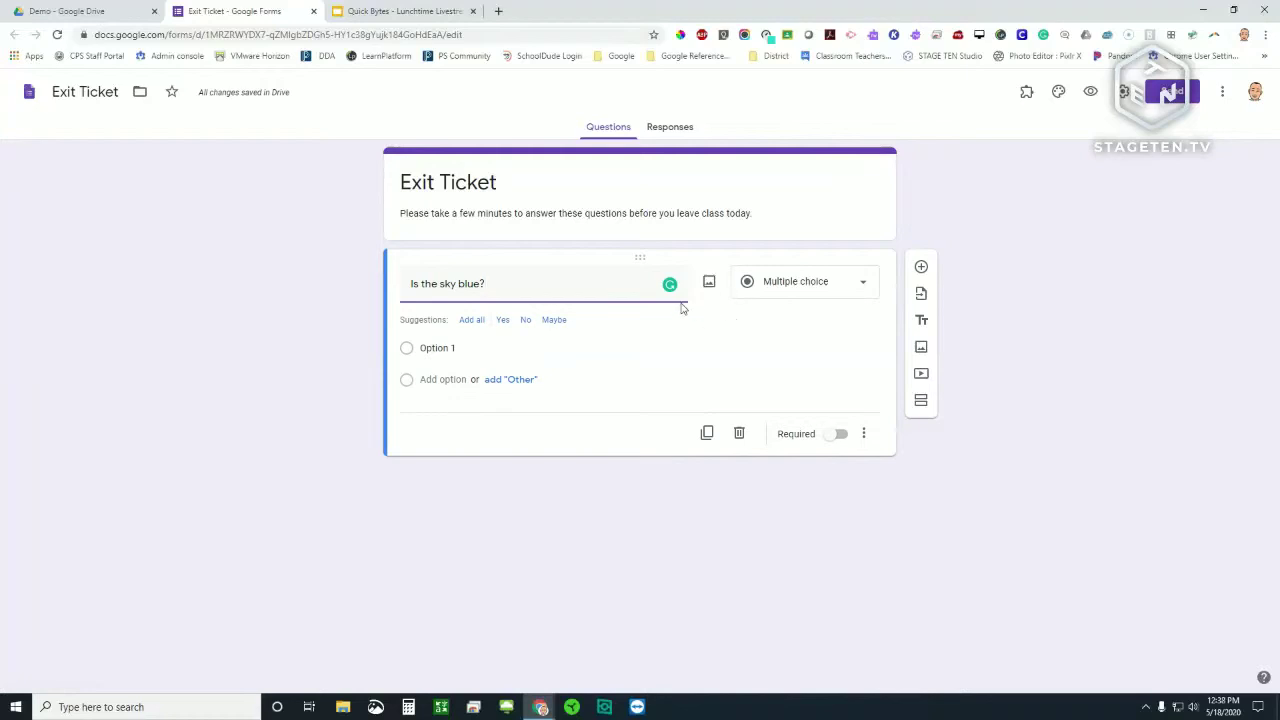
pyautogui.click(472, 320)
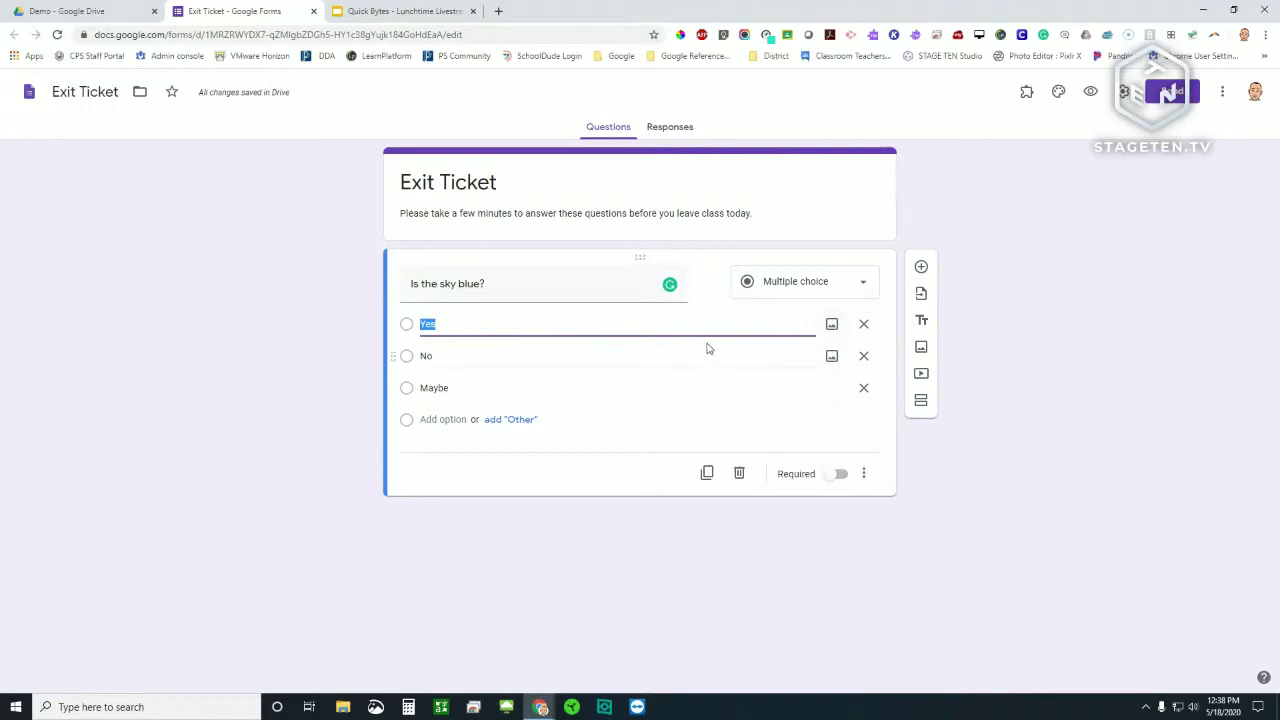
# - Add a "True" option and an "Other" choice to the sky question, keeping it as multiple choice
pyautogui.click(865, 286)
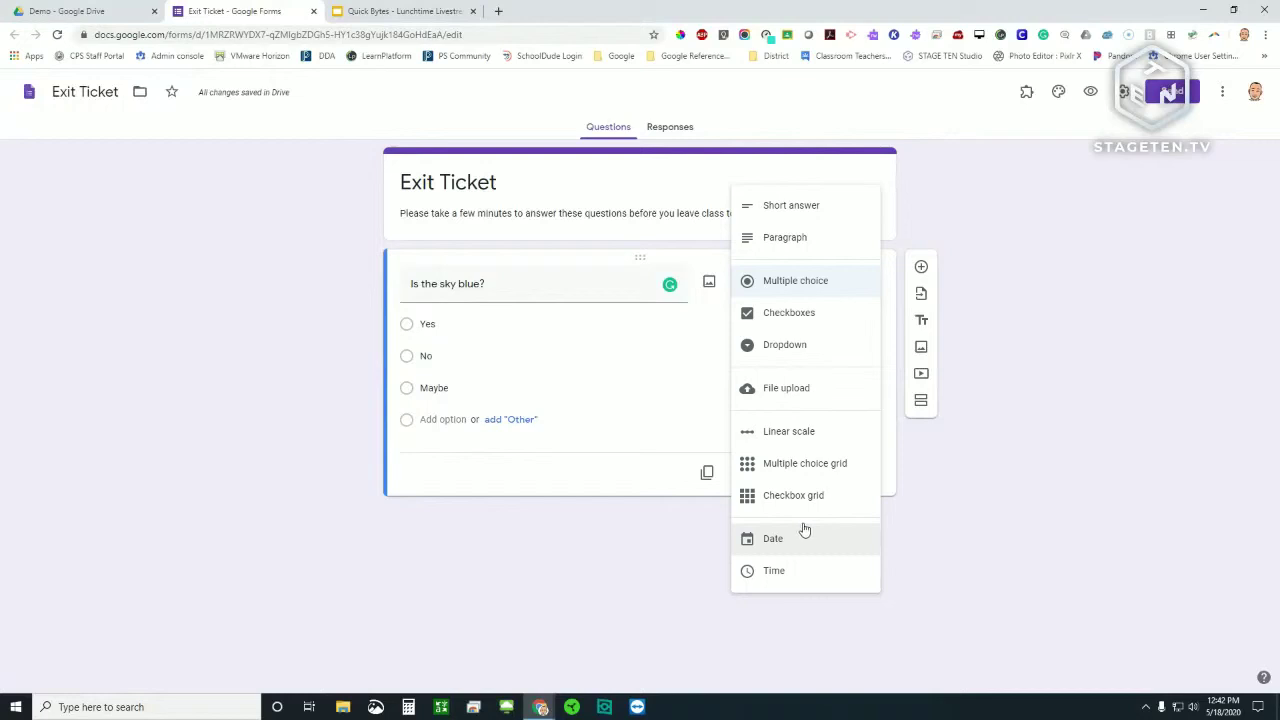
pyautogui.click(1008, 481)
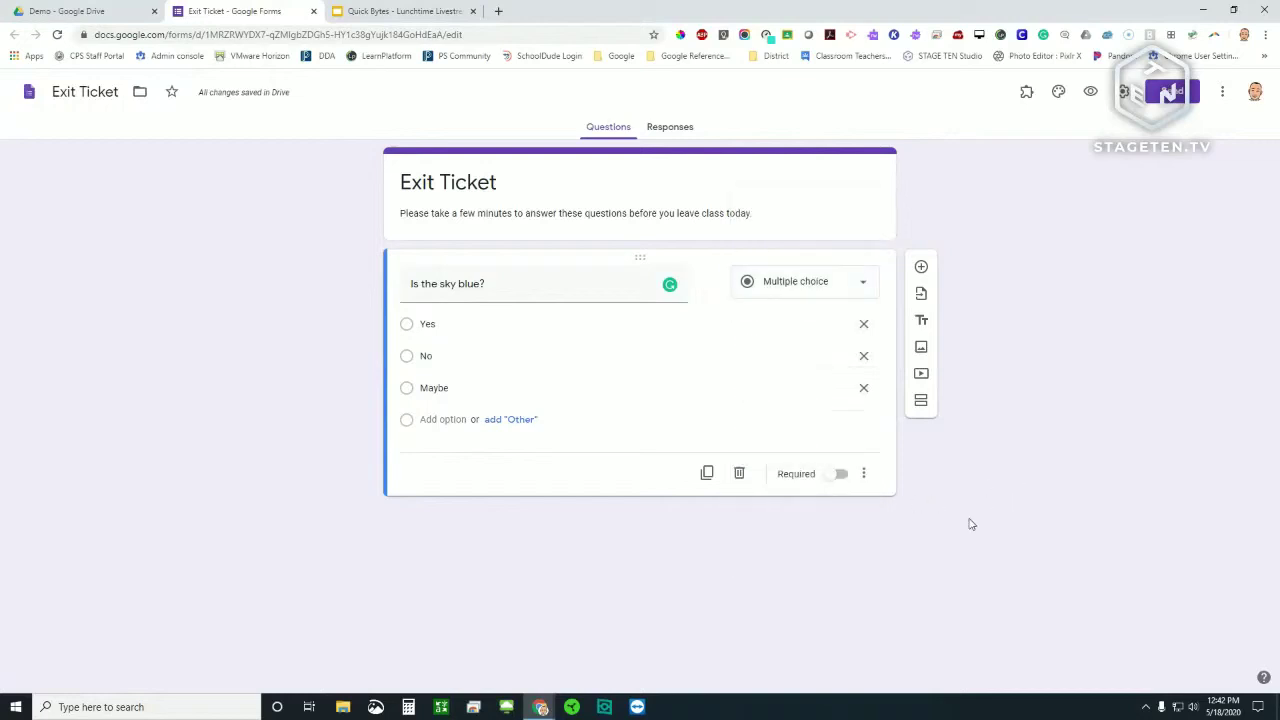
pyautogui.click(435, 419)
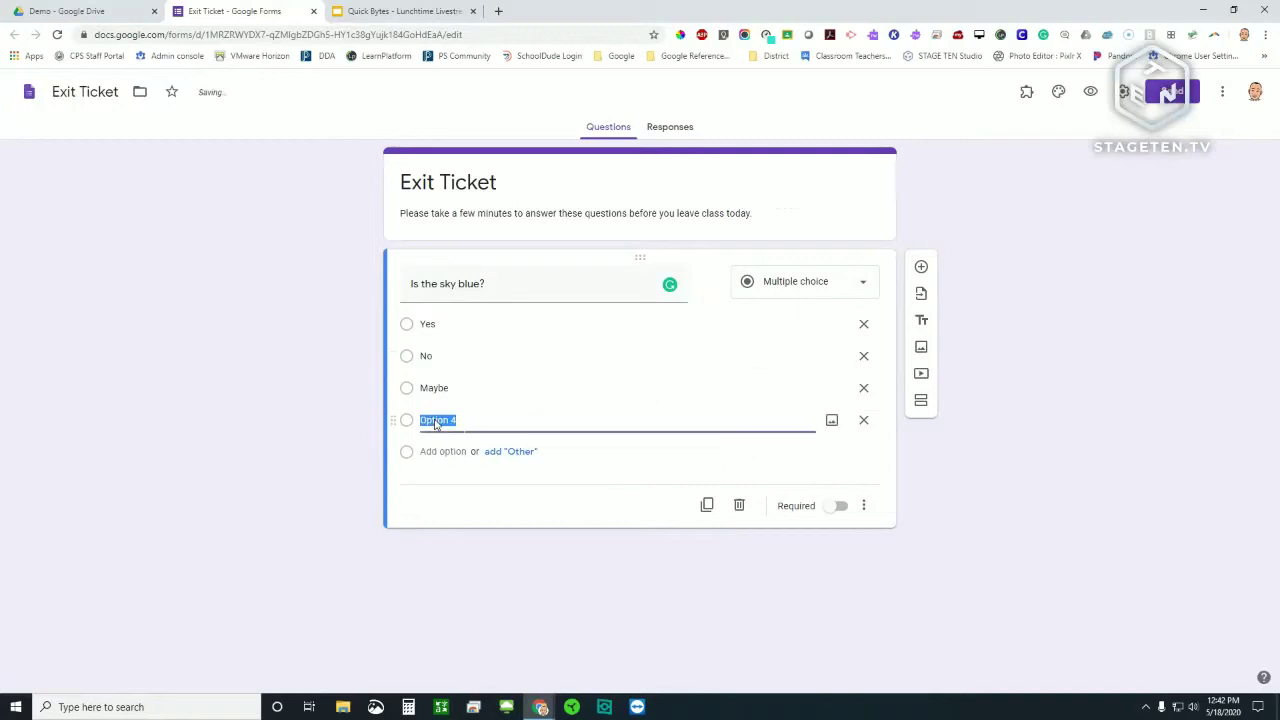
pyautogui.write('True')
pyautogui.click(507, 457)
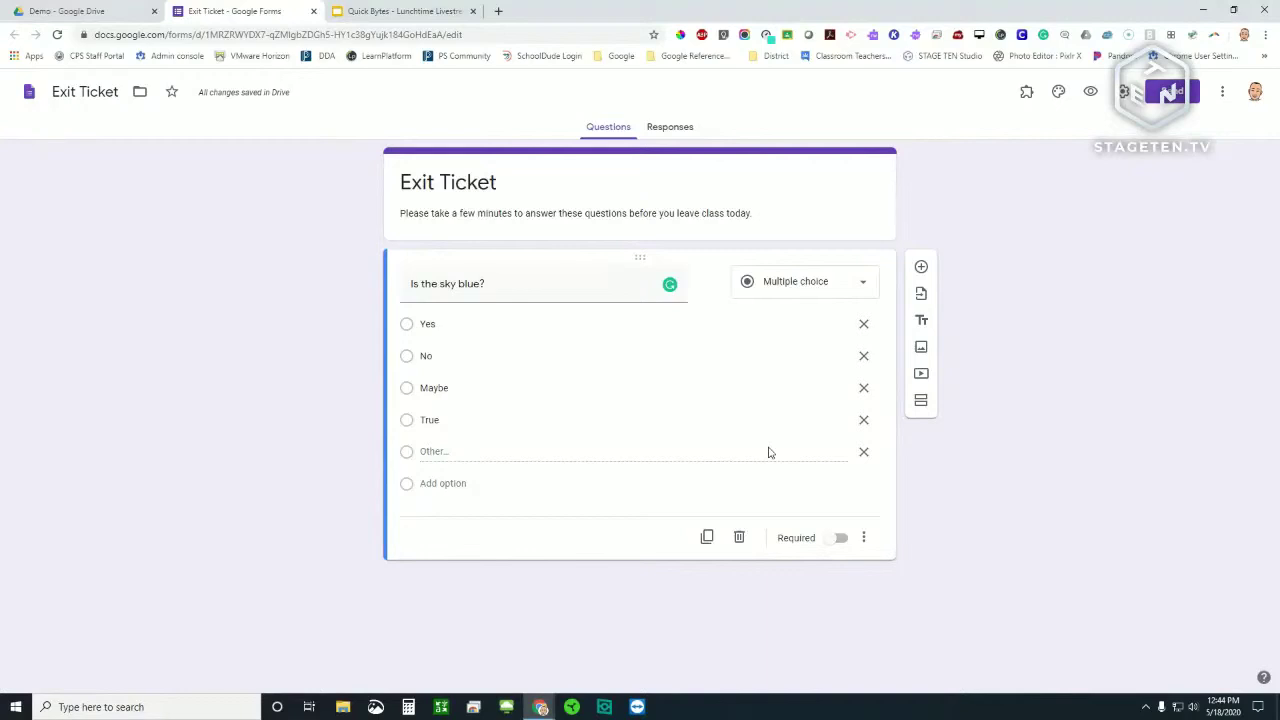
# - Show the description field for the "Is the sky blue?" question
pyautogui.click(865, 539)
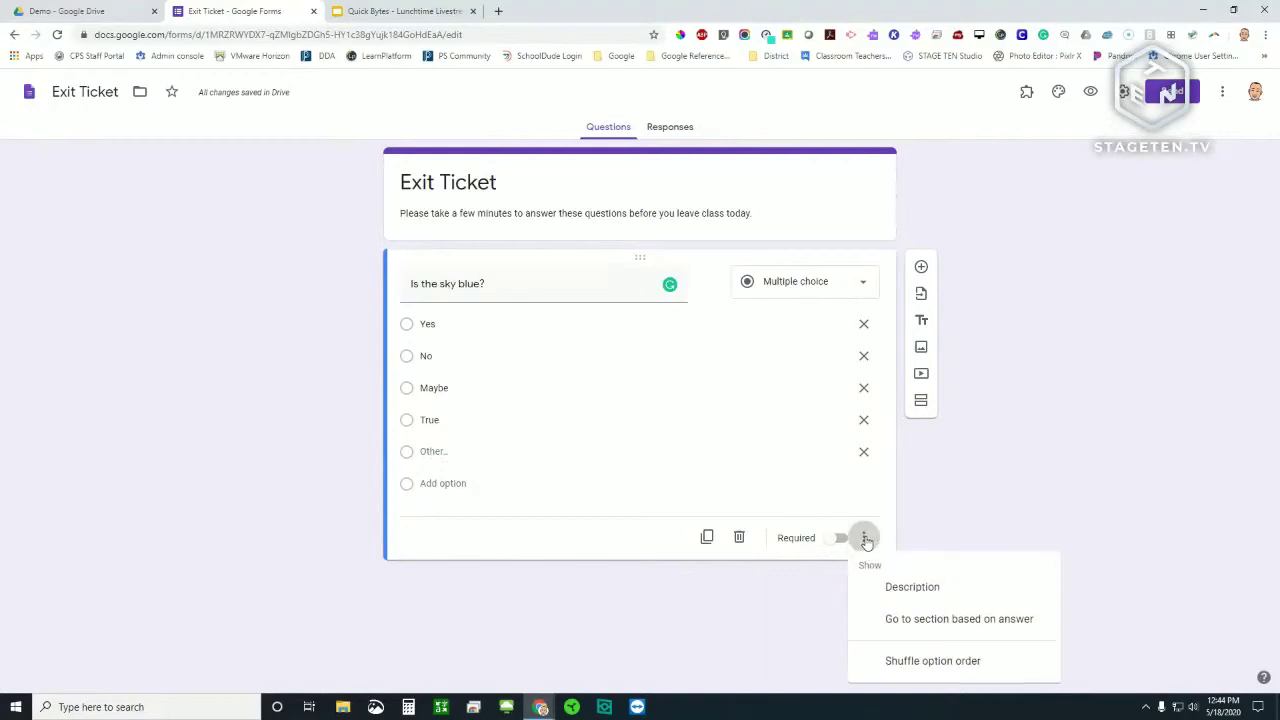
pyautogui.click(912, 588)
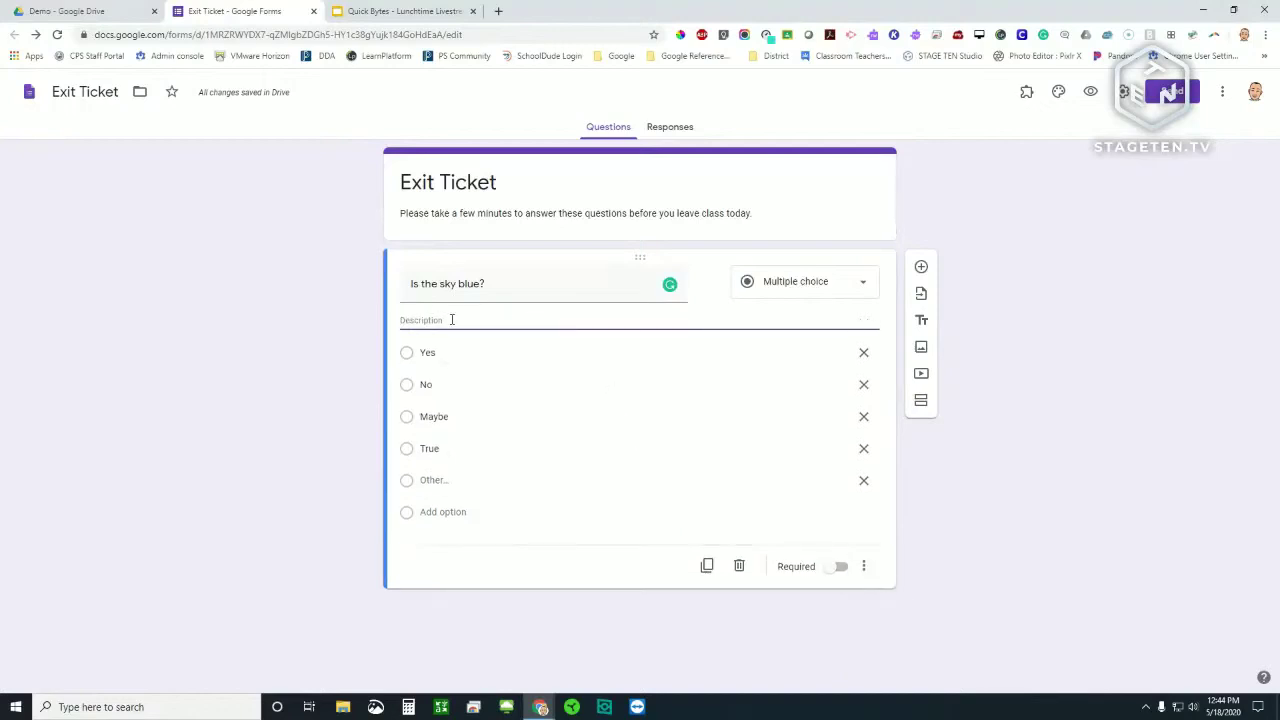
pyautogui.click(865, 566)
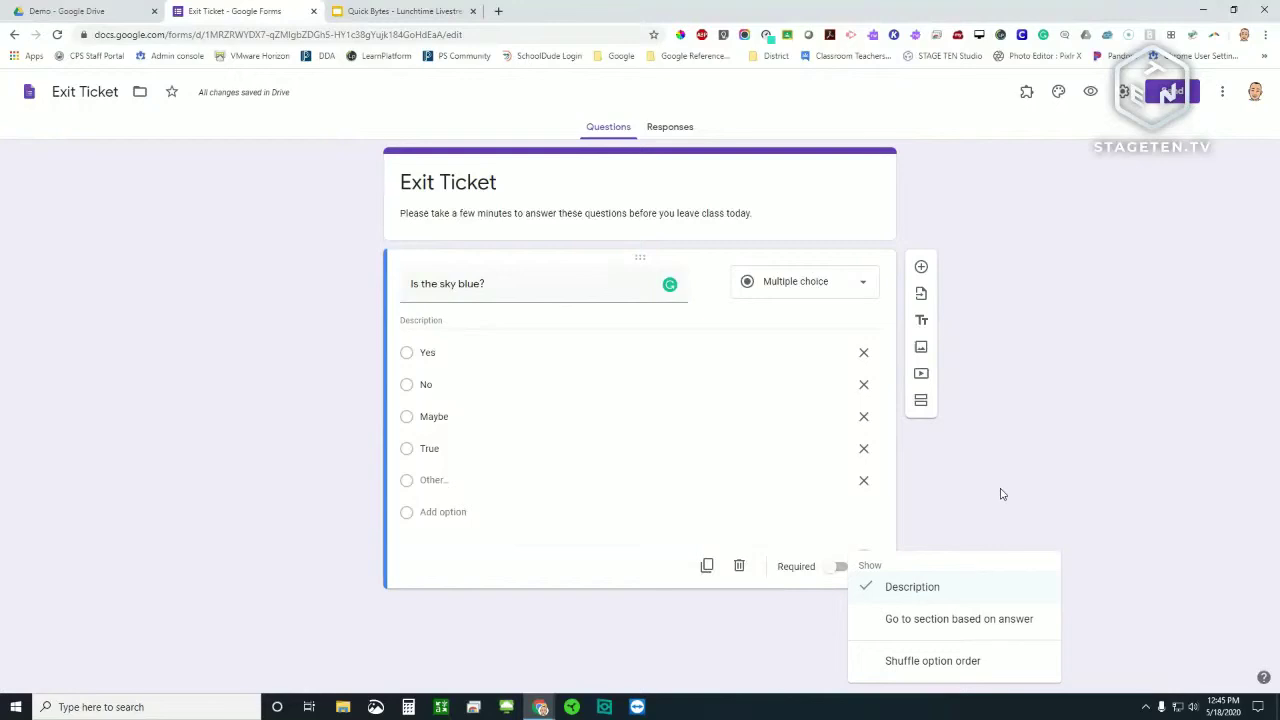
pyautogui.click(1003, 495)
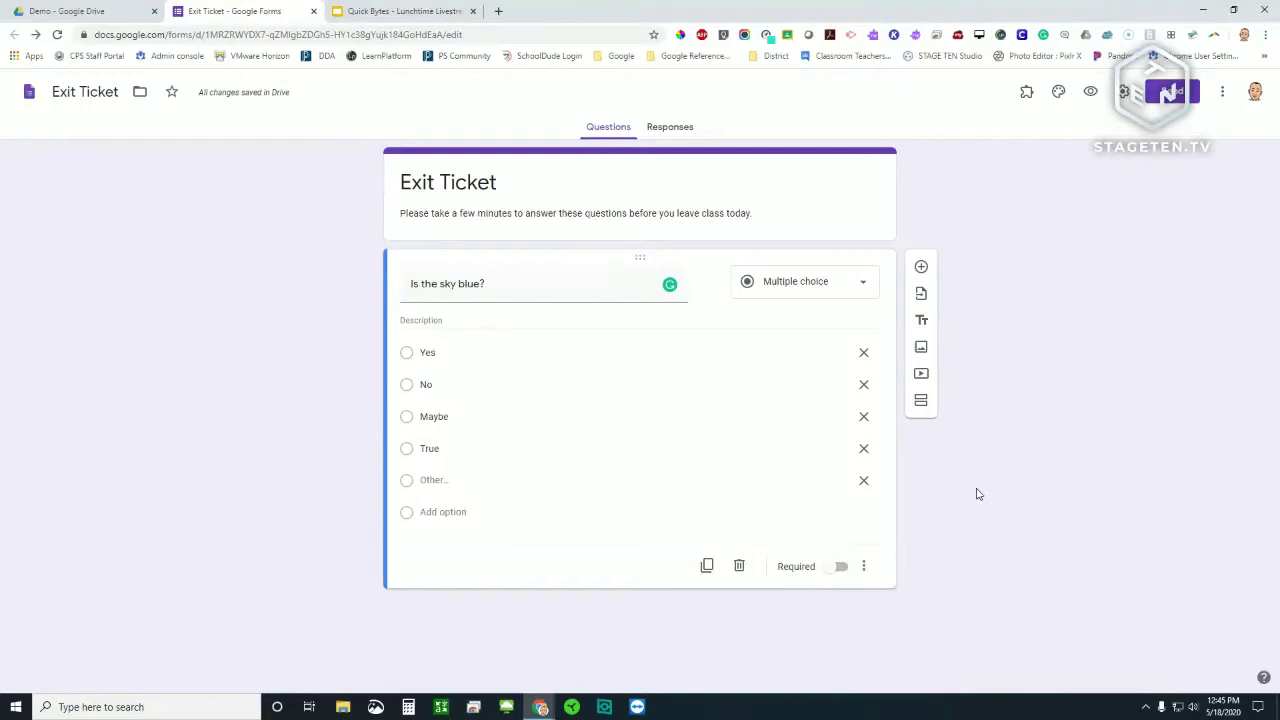
# - Open the form picker for importing questions and close it without choosing a form
pyautogui.click(922, 295)
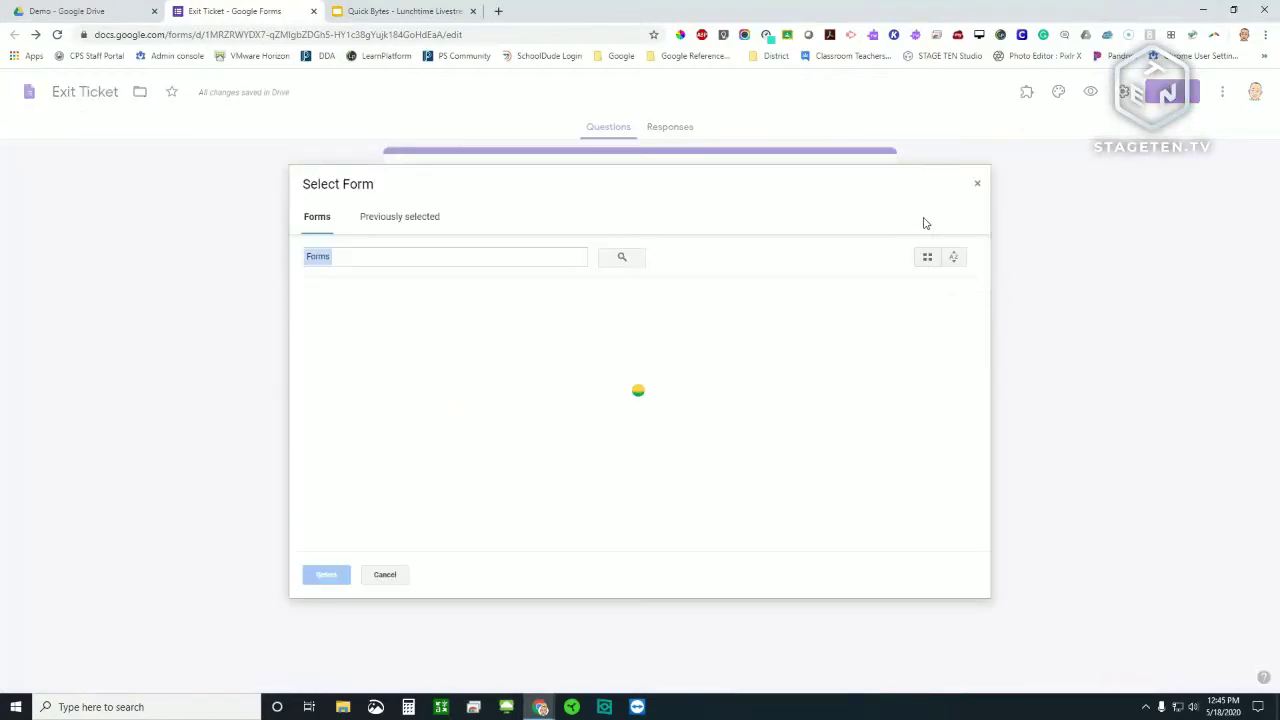
pyautogui.click(979, 186)
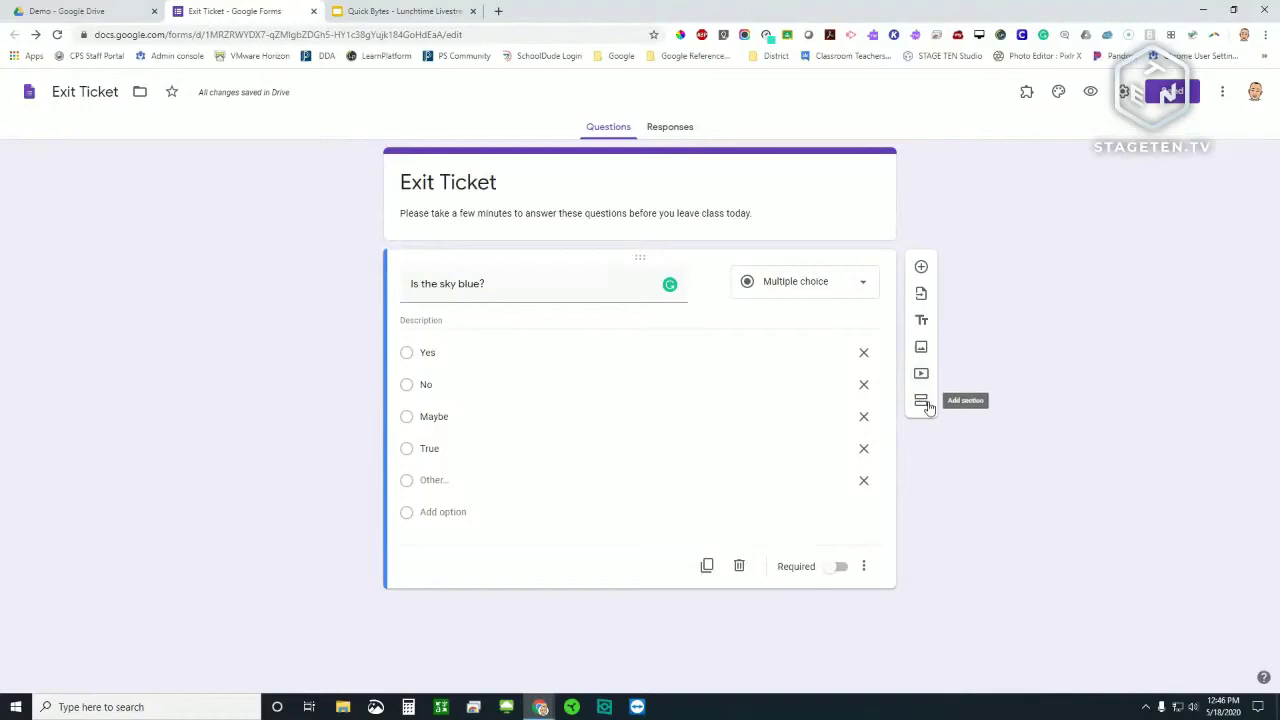
# - Add a second question titled "On a scale from 0 to 5" as a linear scale from 0 to 5
pyautogui.click(922, 268)
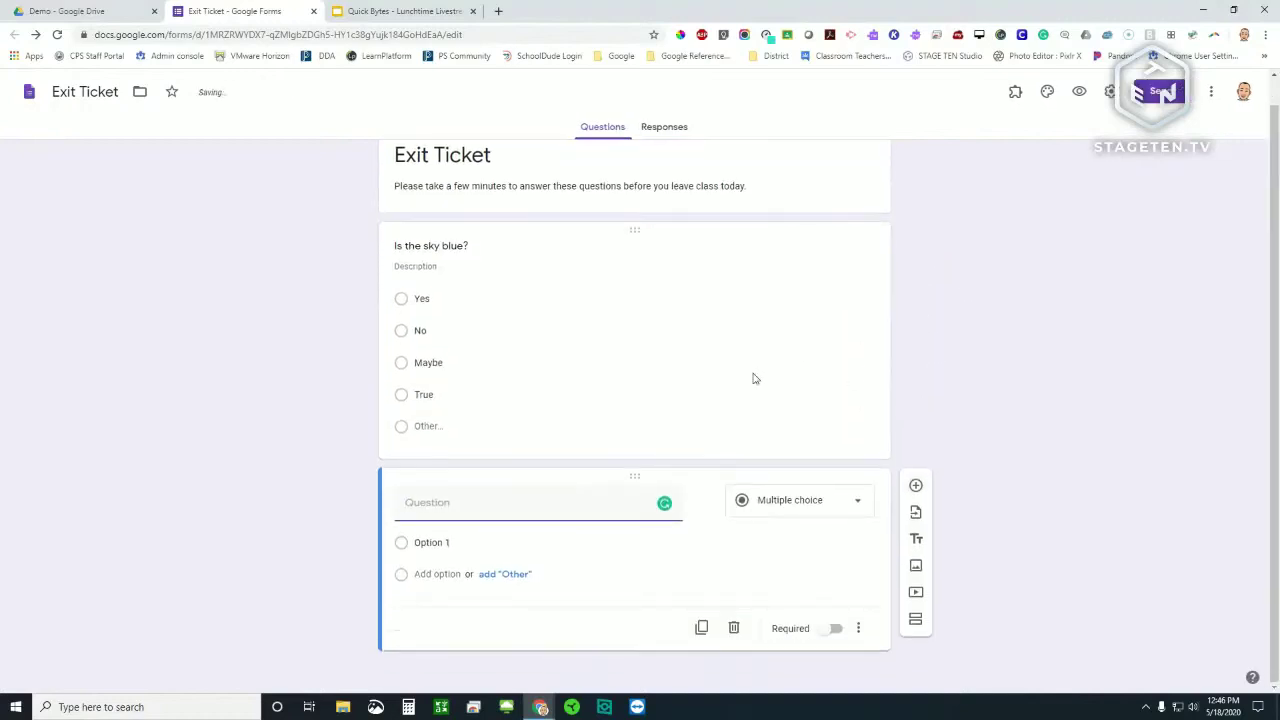
pyautogui.write('The sky is blue')
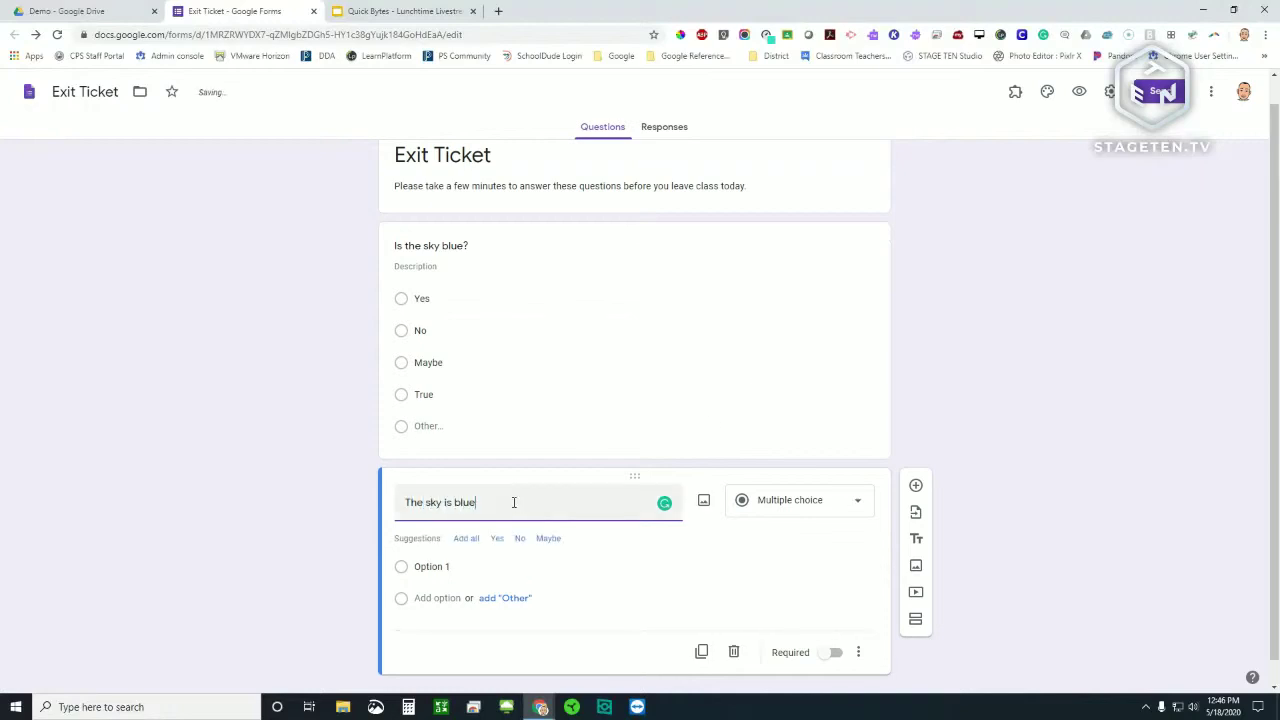
pyautogui.moveTo(514, 502); pyautogui.dragTo(391, 497)
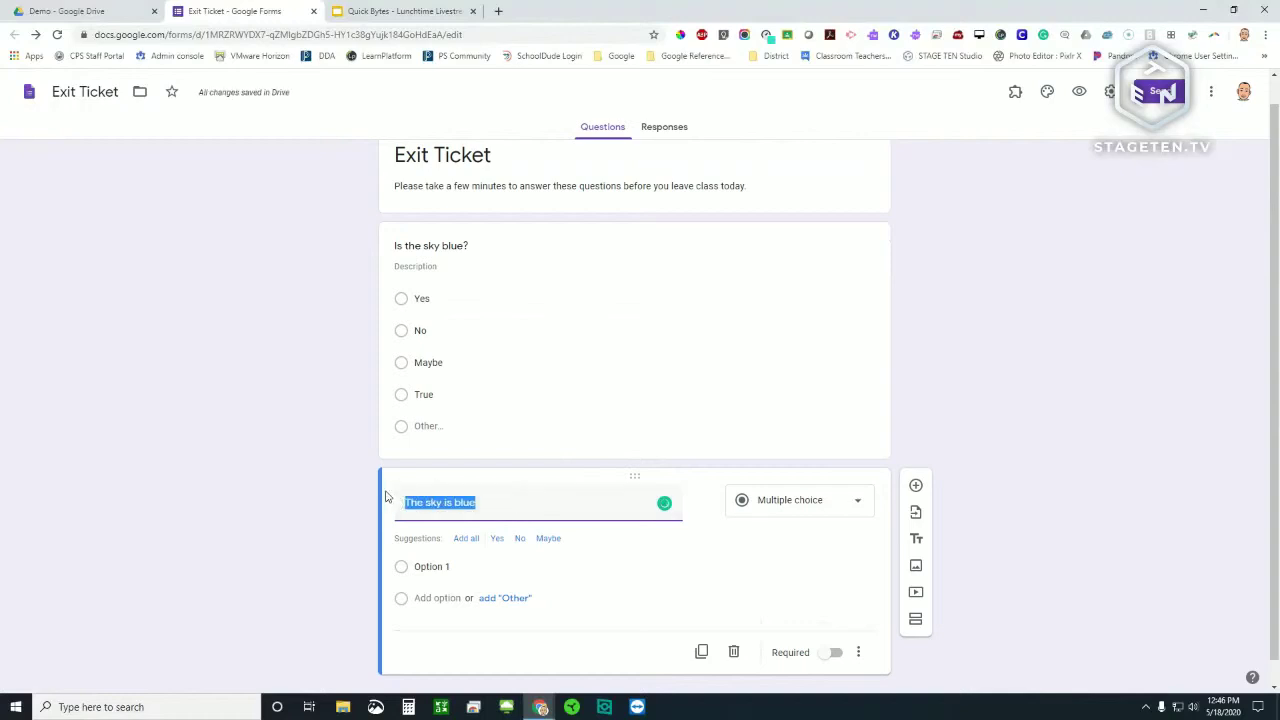
pyautogui.write('Ona')
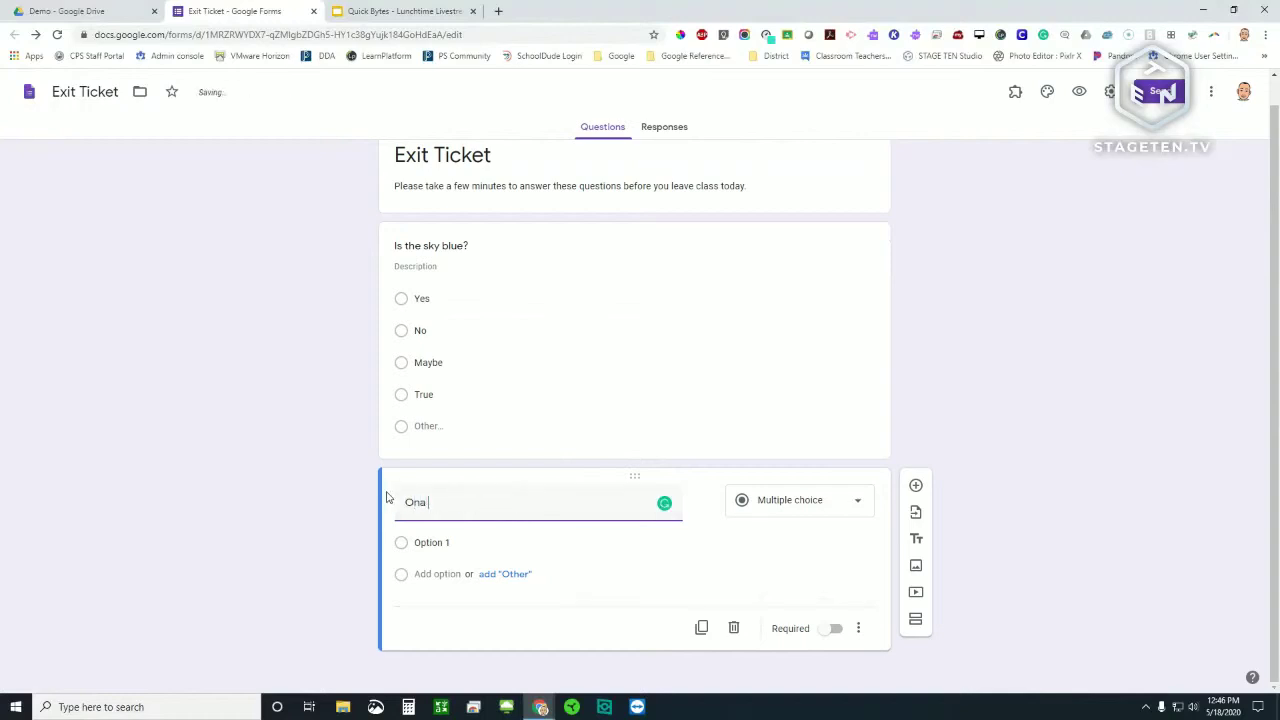
pyautogui.press('BackSpace')
pyautogui.press('BackSpace')
pyautogui.write('a scale from 0')
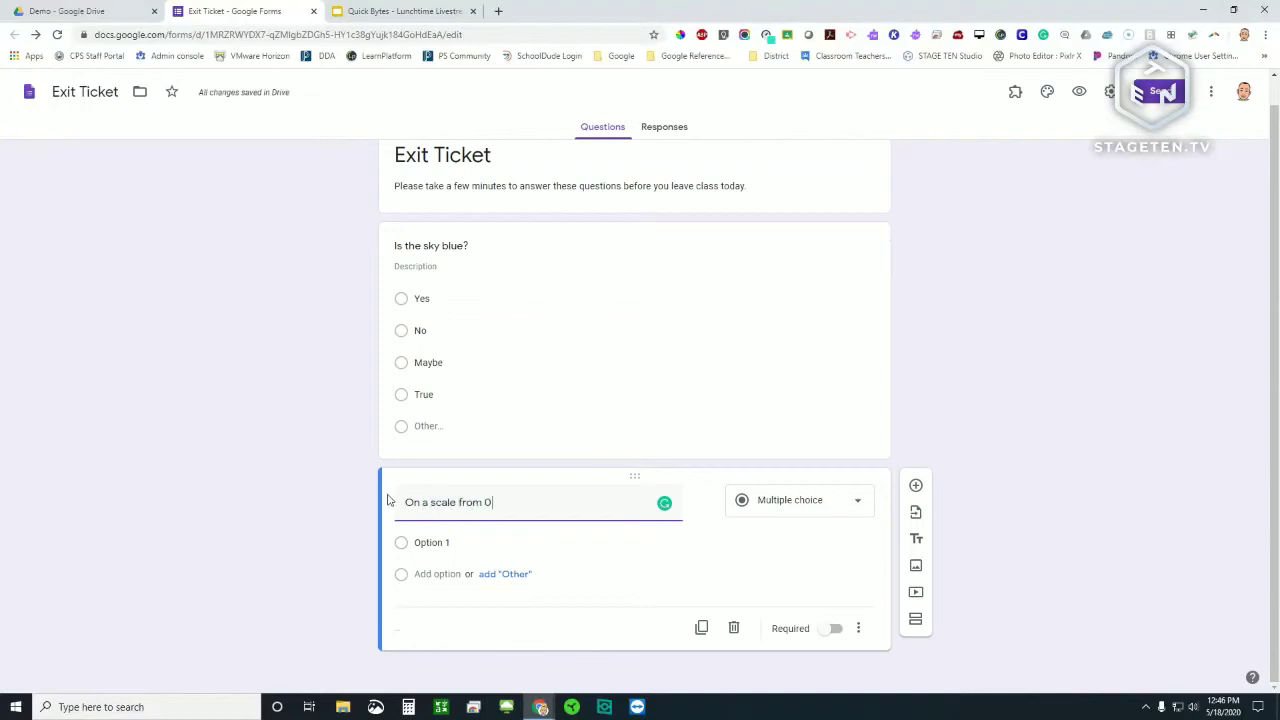
pyautogui.write(' to 5')
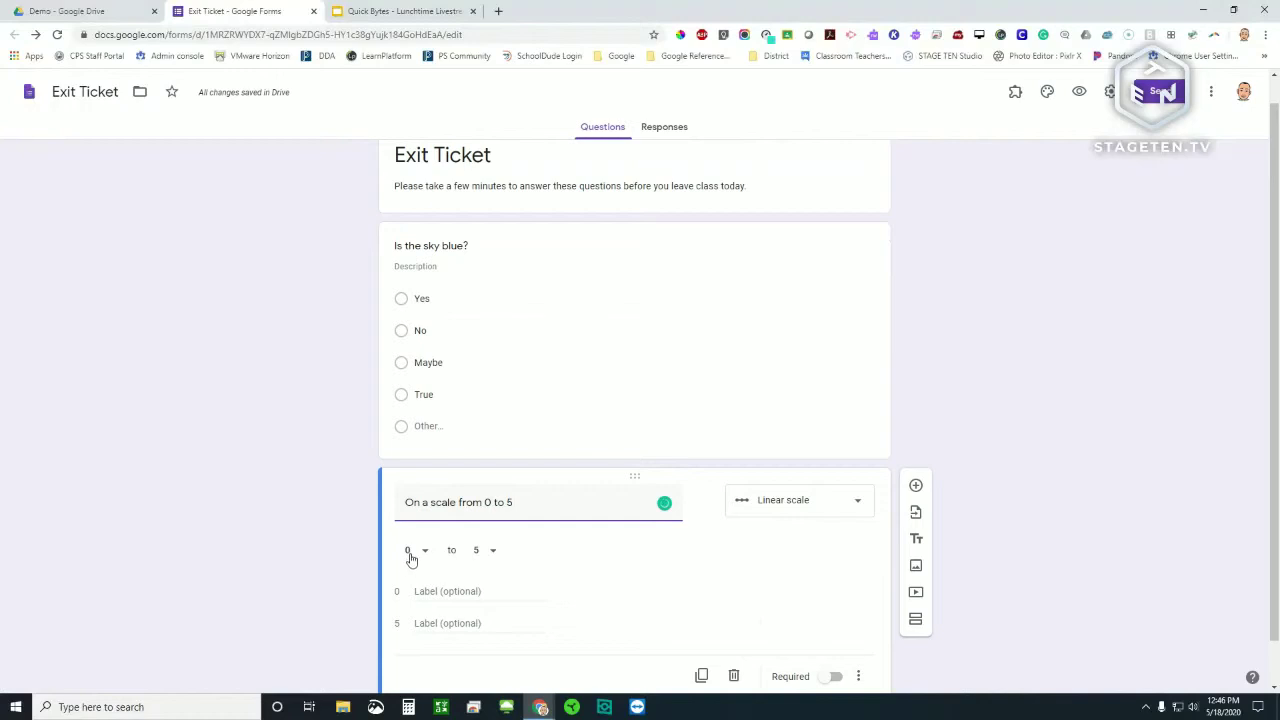
# - Label the low end of the linear scale "Never" and the high end "Always"
pyautogui.scroll(-1, 432, 562)
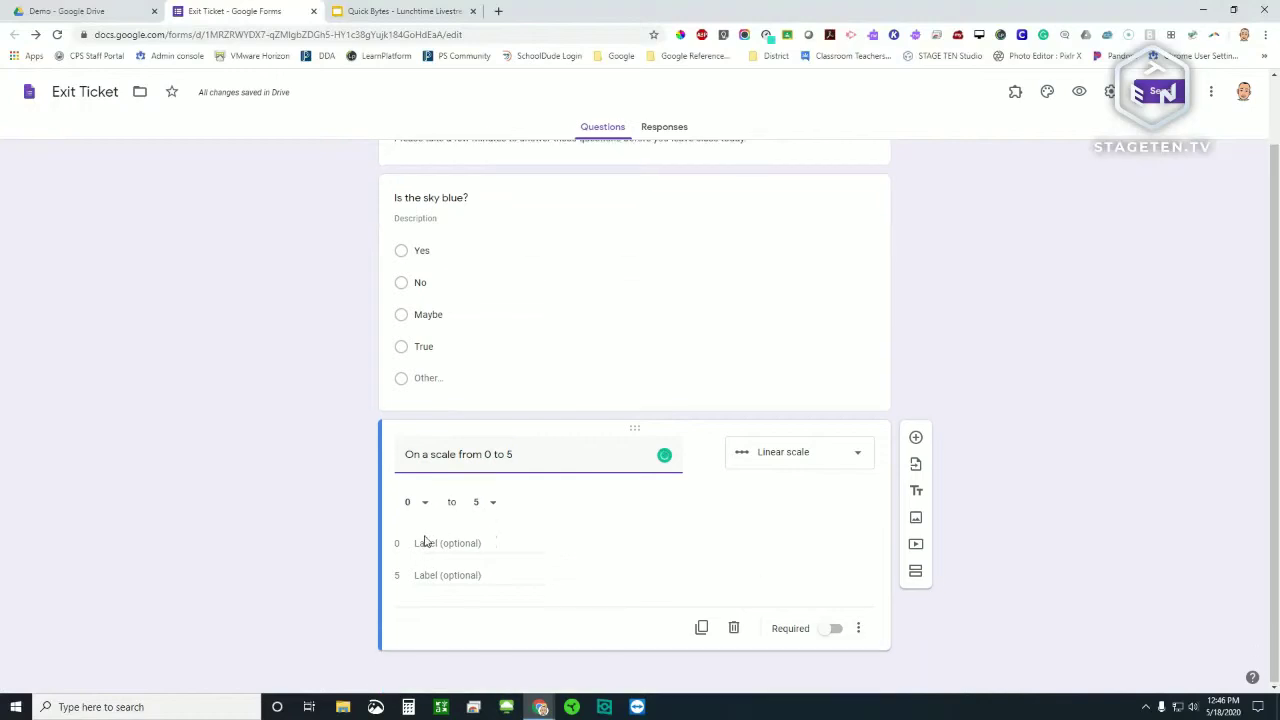
pyautogui.click(430, 546)
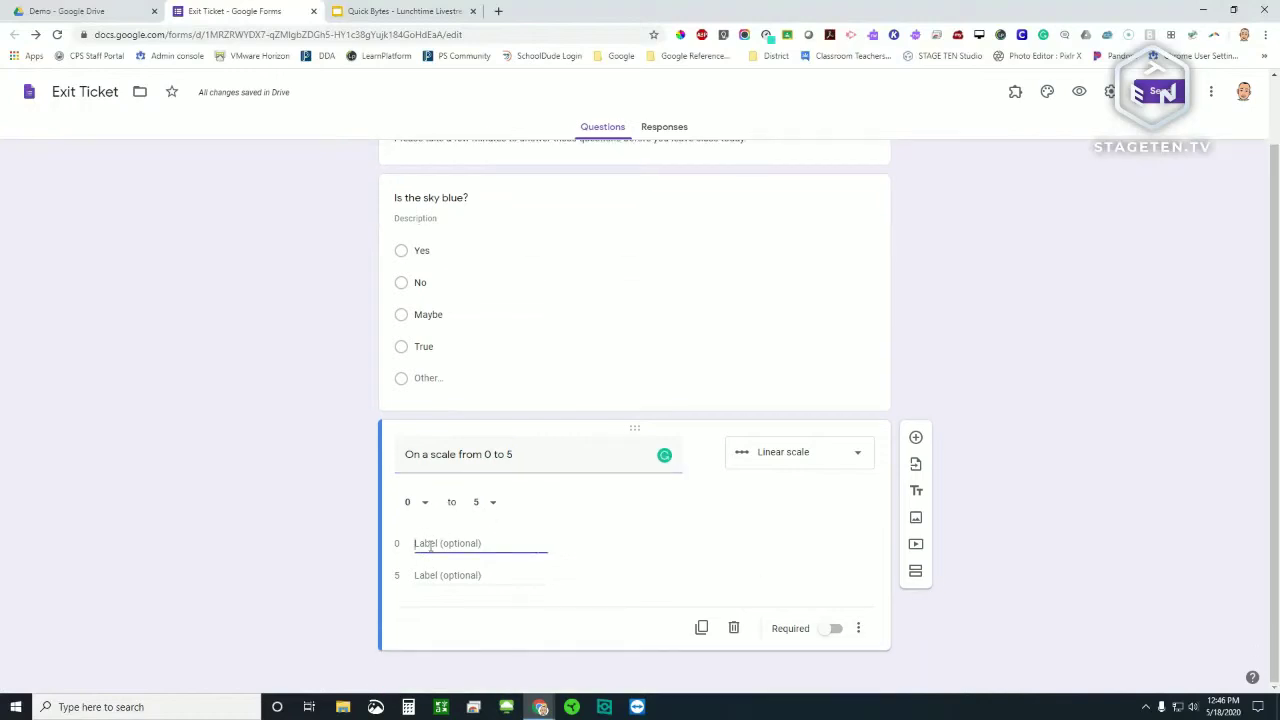
pyautogui.write('Never')
pyautogui.click(480, 577)
pyautogui.write('Always')
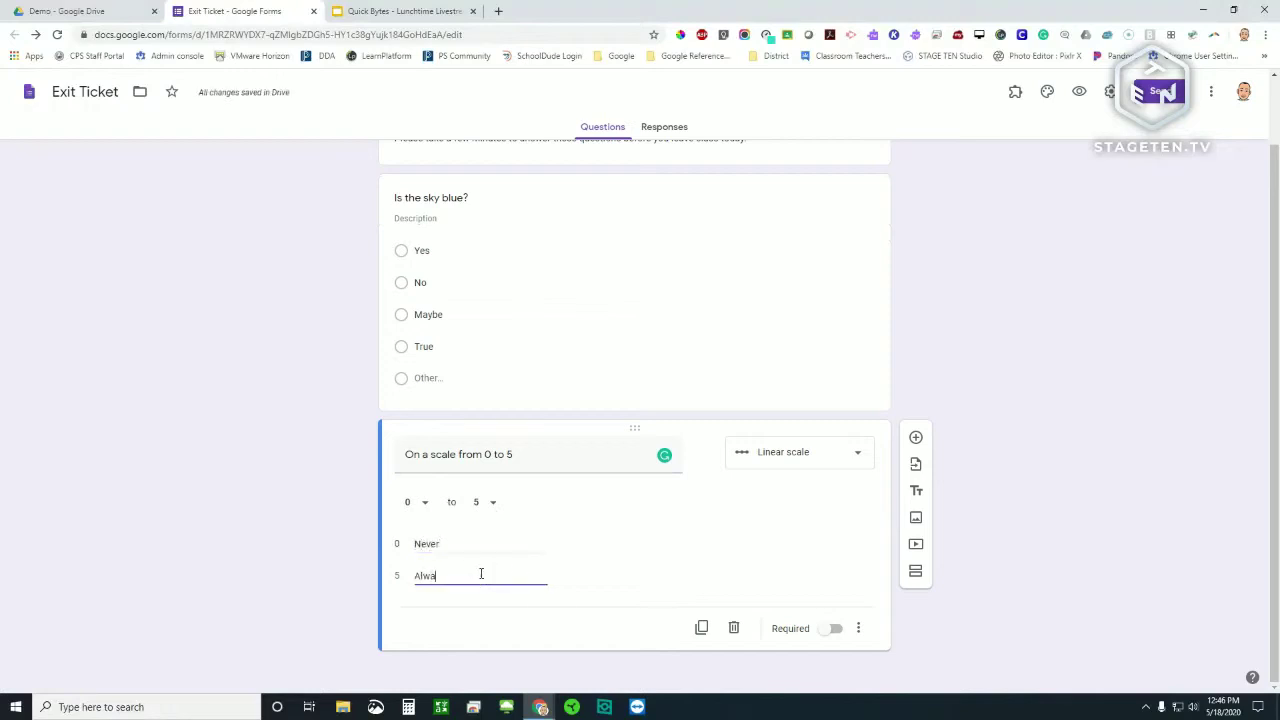
pyautogui.tripleClick(534, 454)
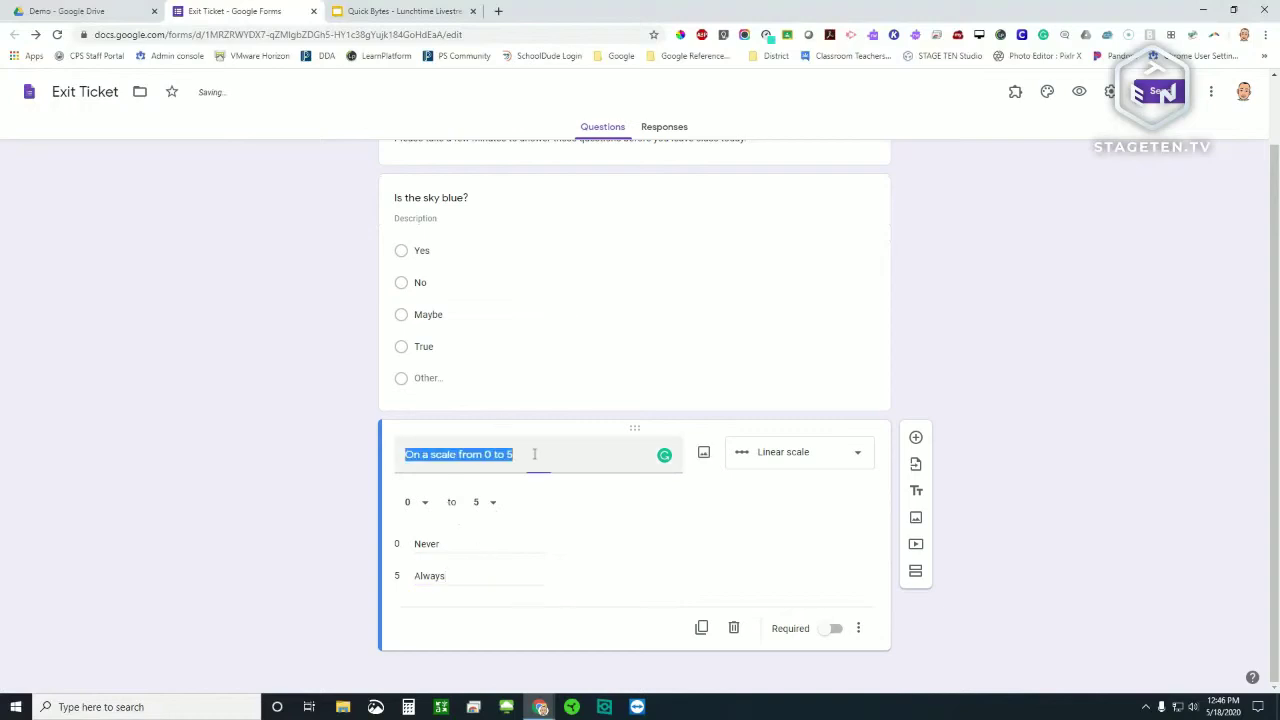
pyautogui.press('BackSpace')
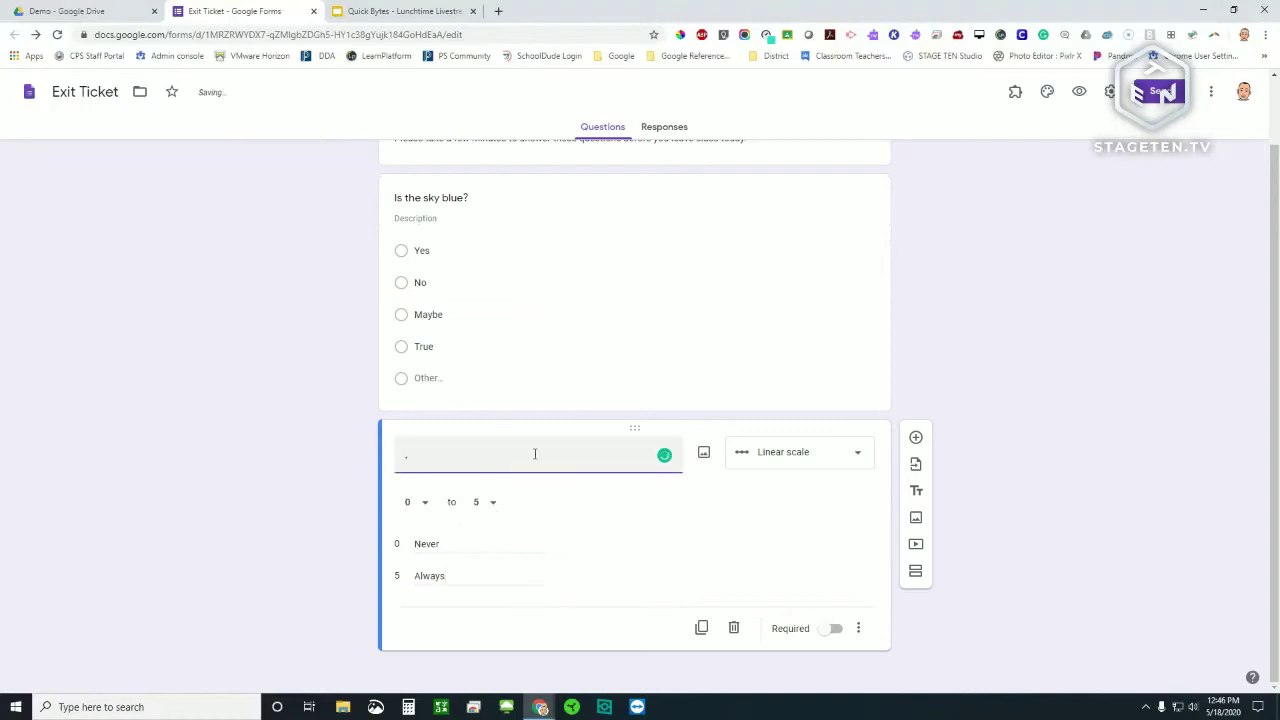
pyautogui.write('On a')
pyautogui.press('BackSpace')
pyautogui.press('BackSpace')
pyautogui.press('BackSpace')
pyautogui.press('BackSpace')
pyautogui.press('BackSpace')
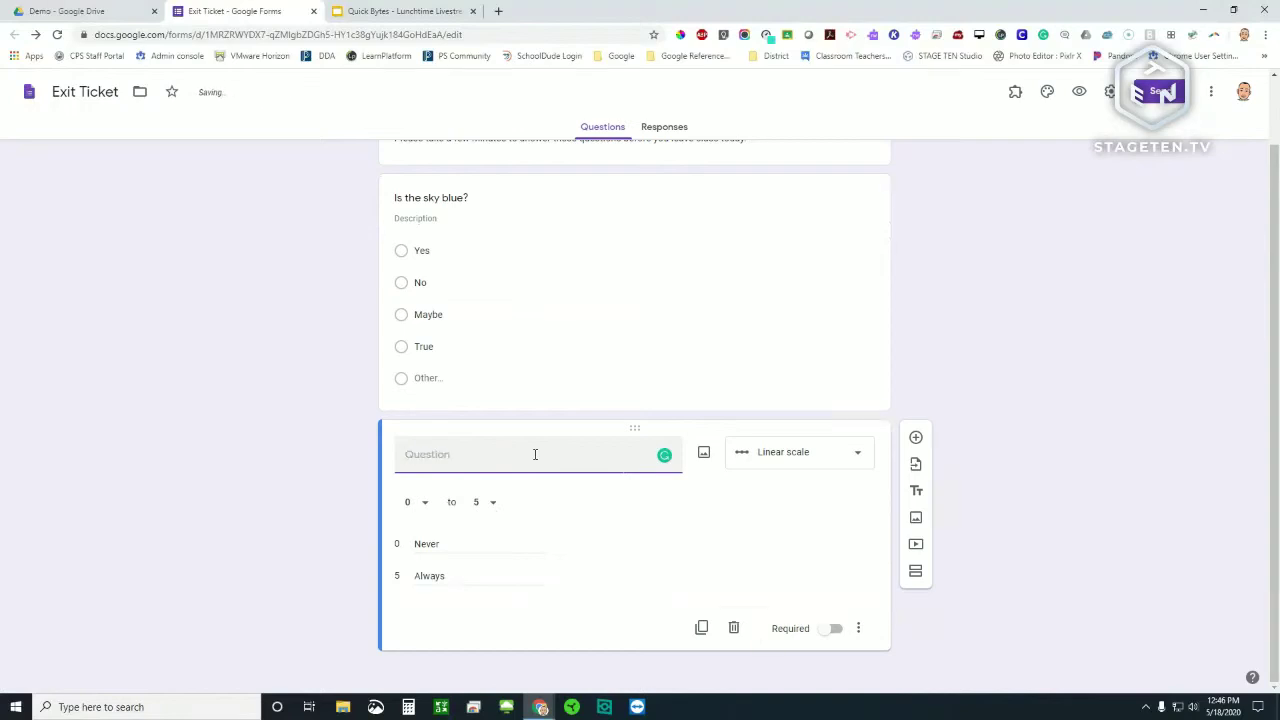
pyautogui.write('On a sc')
pyautogui.hotkey('ctrl', 'z')
pyautogui.hotkey('ctrl', 'z')
pyautogui.hotkey('ctrl', 'z')
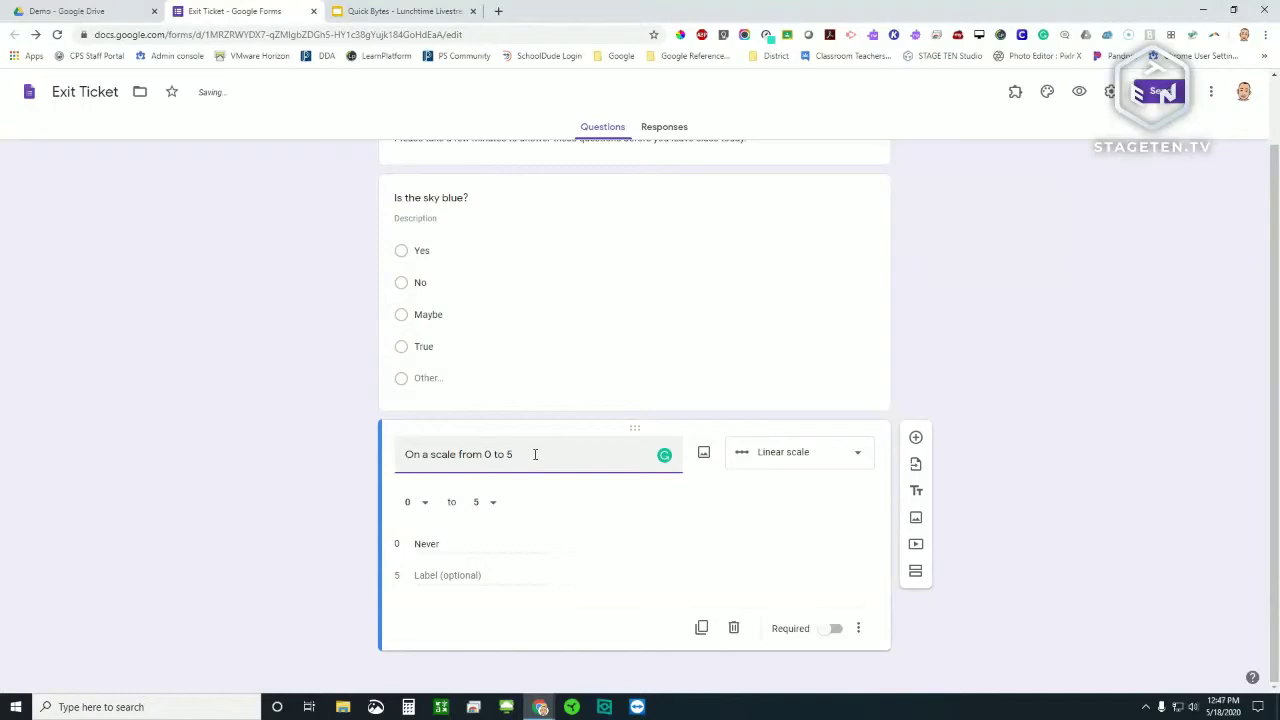
pyautogui.click(462, 573)
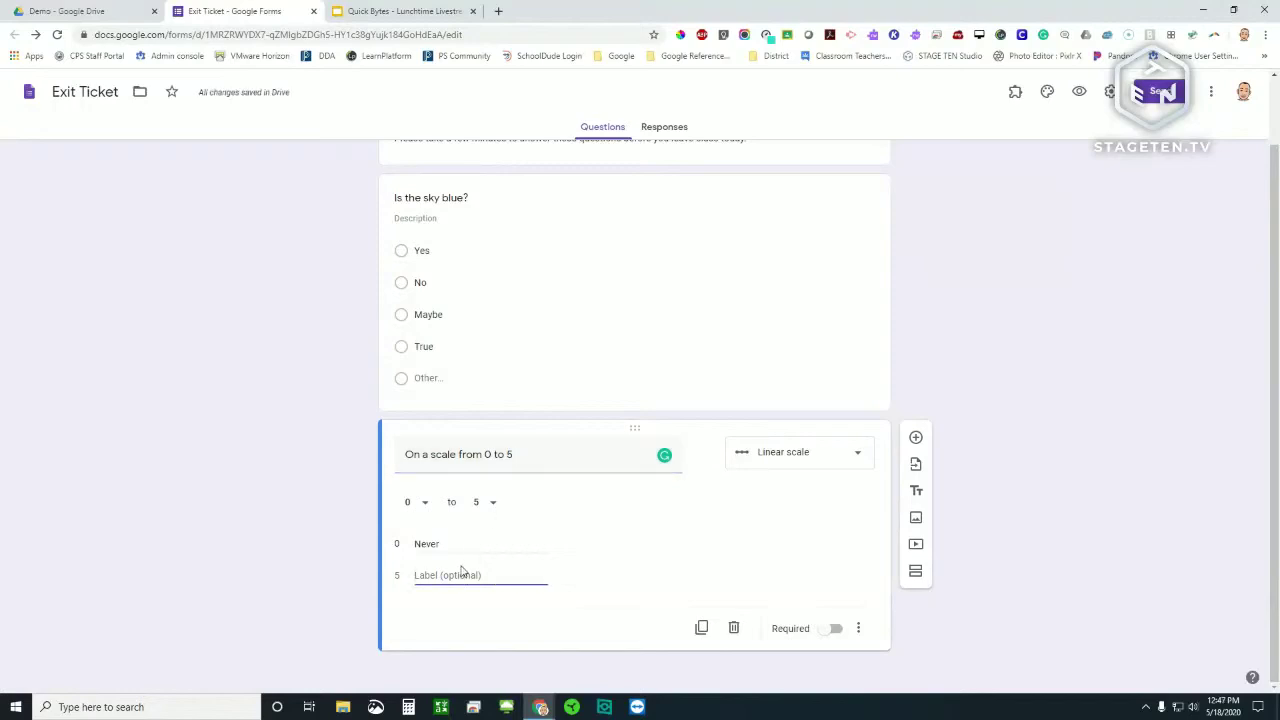
pyautogui.write('Always')
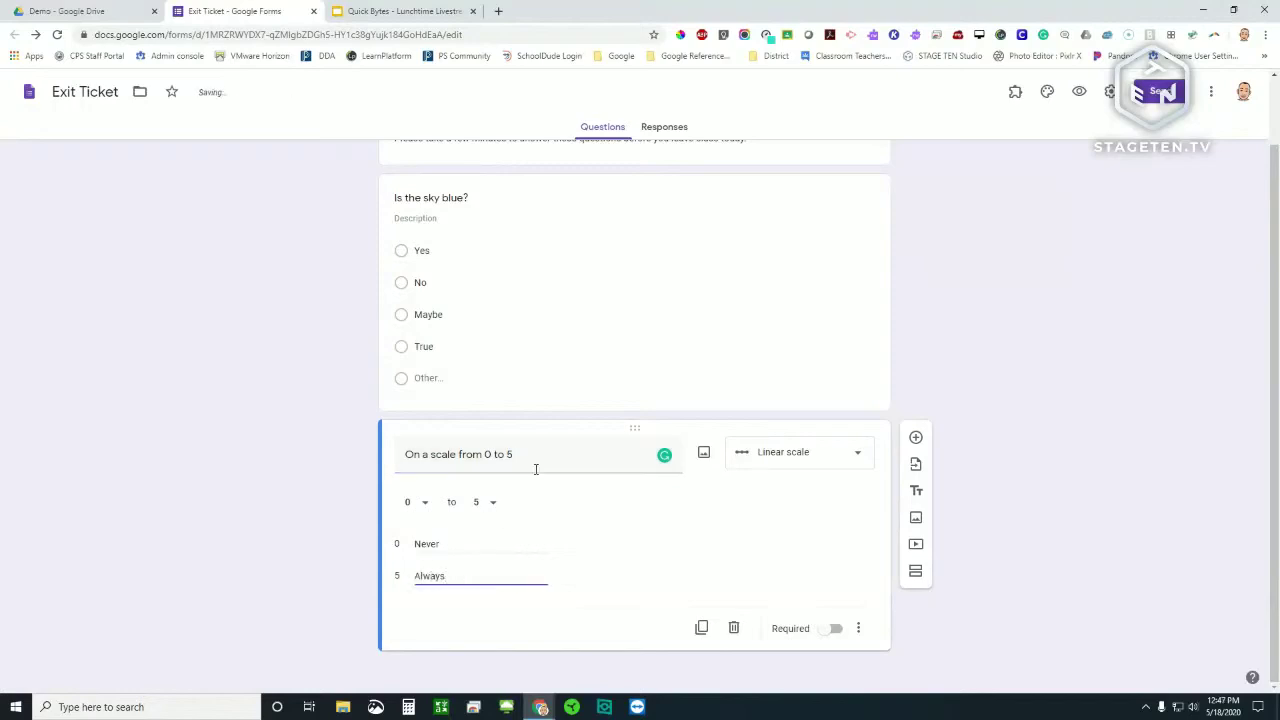
# - Complete the linear scale question's title as "On a scale from 0 to 5, how often do you attend class?"
pyautogui.tripleClick(535, 456)
pyautogui.click(538, 459)
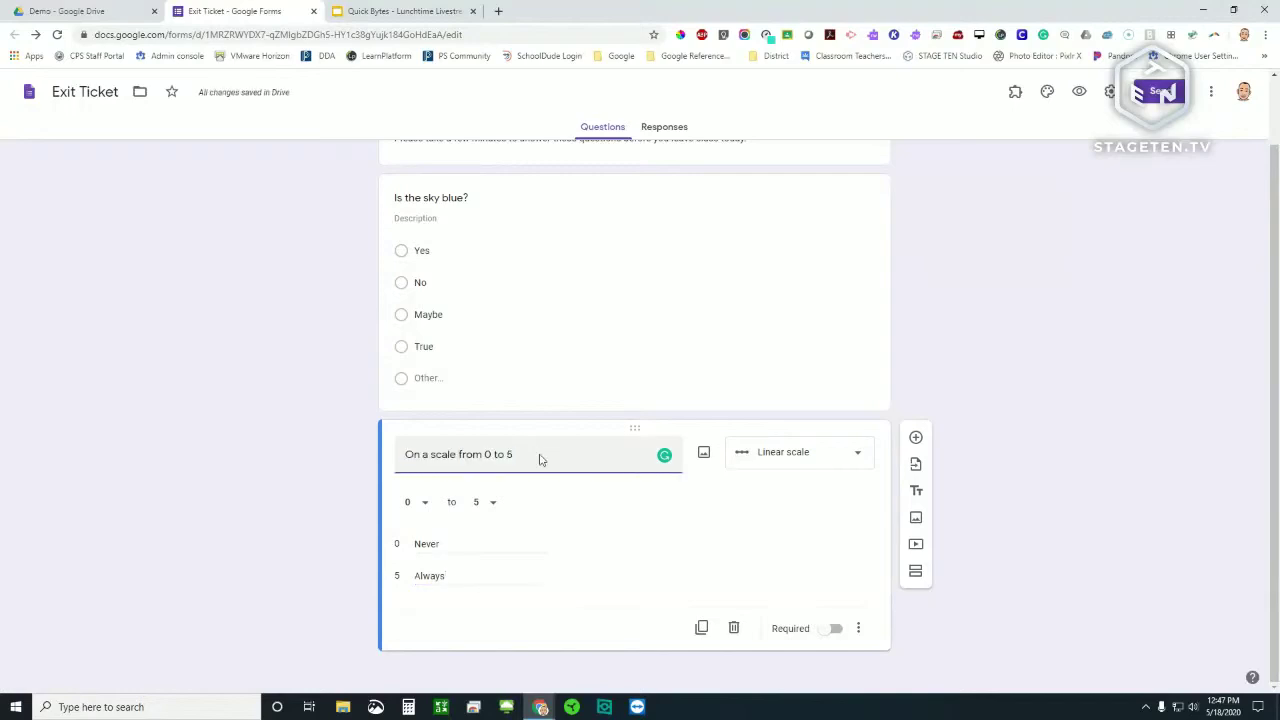
pyautogui.write(', how often do you asttend')
pyautogui.press('BackSpace')
pyautogui.press('BackSpace')
pyautogui.press('BackSpace')
pyautogui.press('BackSpace')
pyautogui.press('BackSpace')
pyautogui.press('BackSpace')
pyautogui.write('ttend class?')
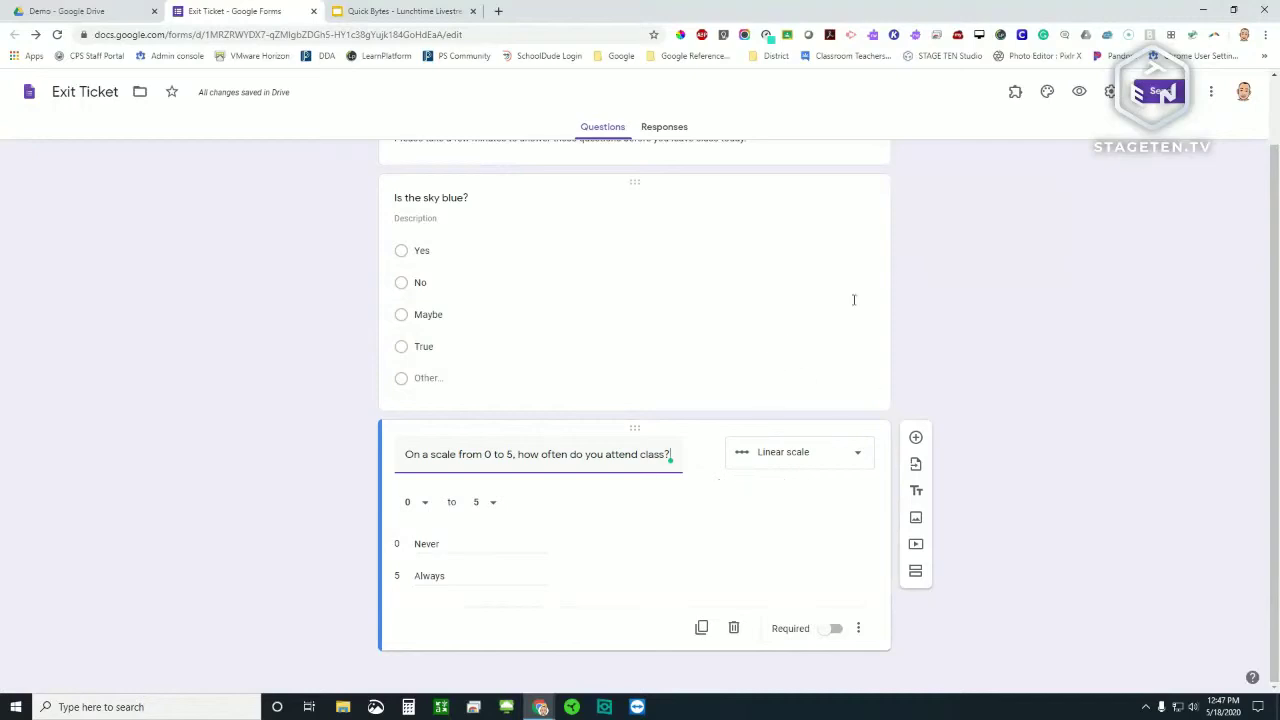
# - Set the form's theme color to the medium blue swatch
pyautogui.click(1046, 92)
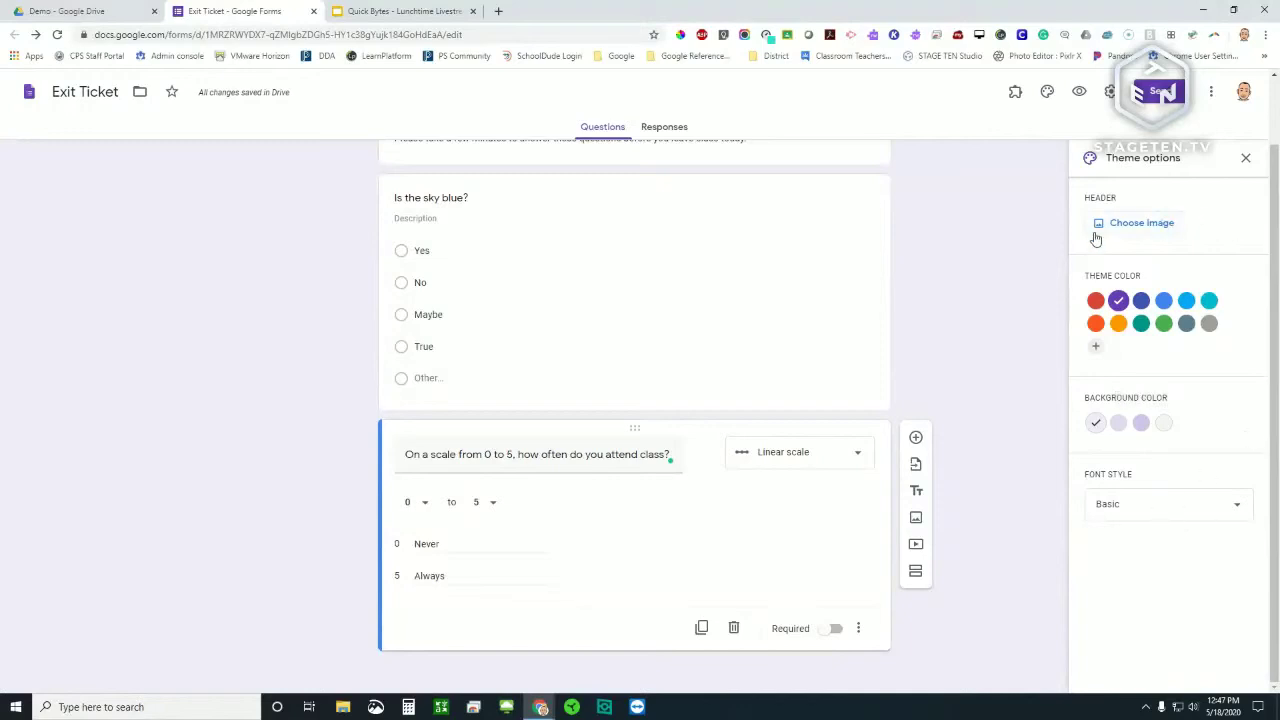
pyautogui.scroll(1, 905, 318)
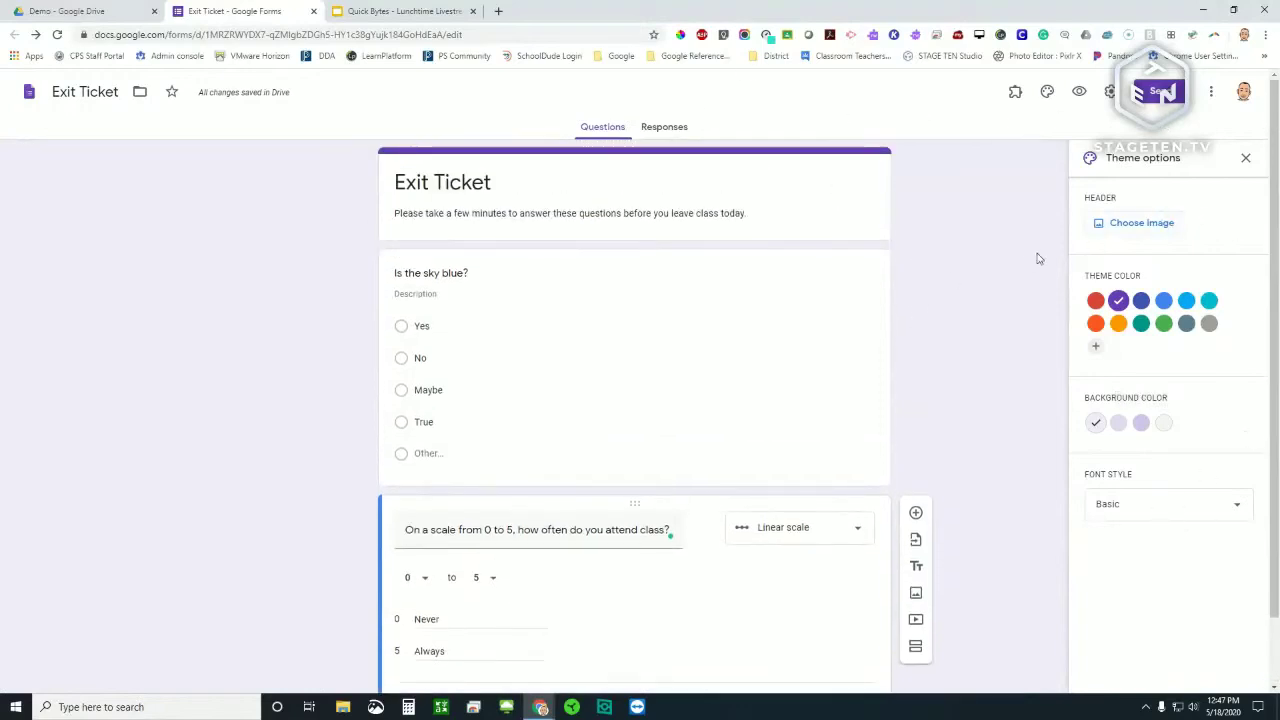
pyautogui.click(1163, 302)
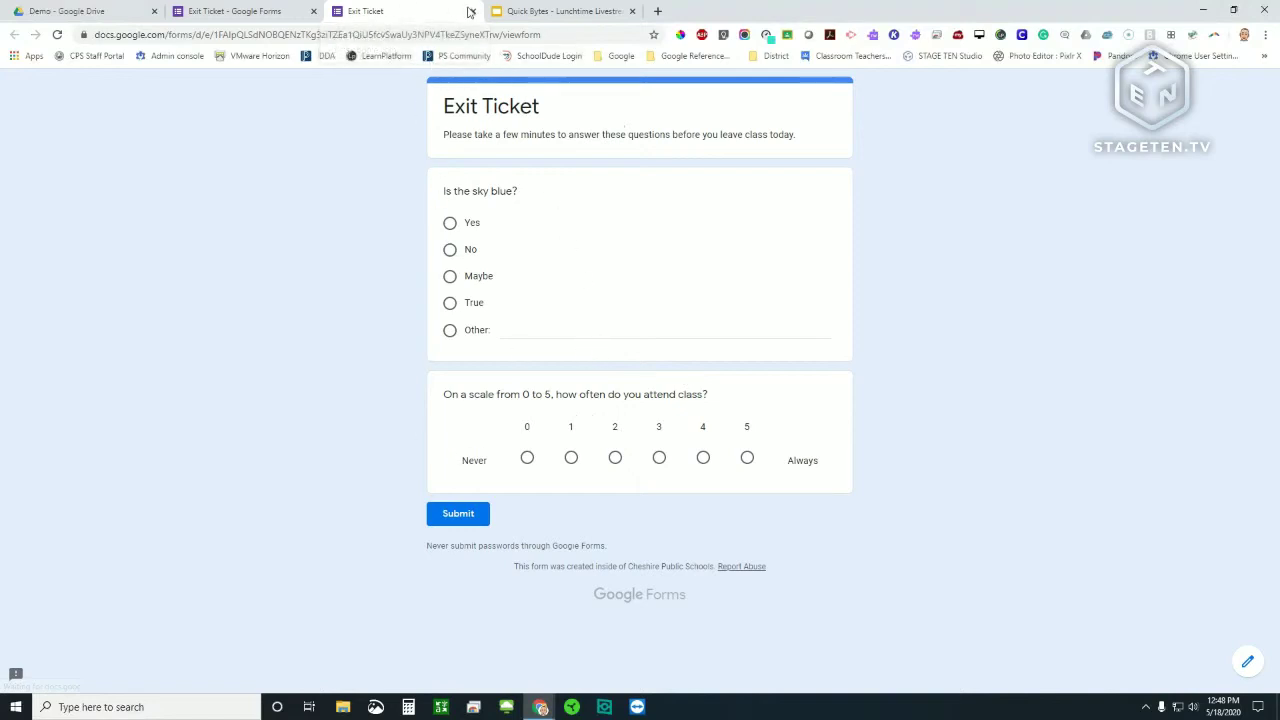
# - Compare the Exit Ticket respondent preview with the form in the editor, ending in the editor
pyautogui.click(237, 11)
pyautogui.click(425, 12)
pyautogui.click(250, 11)
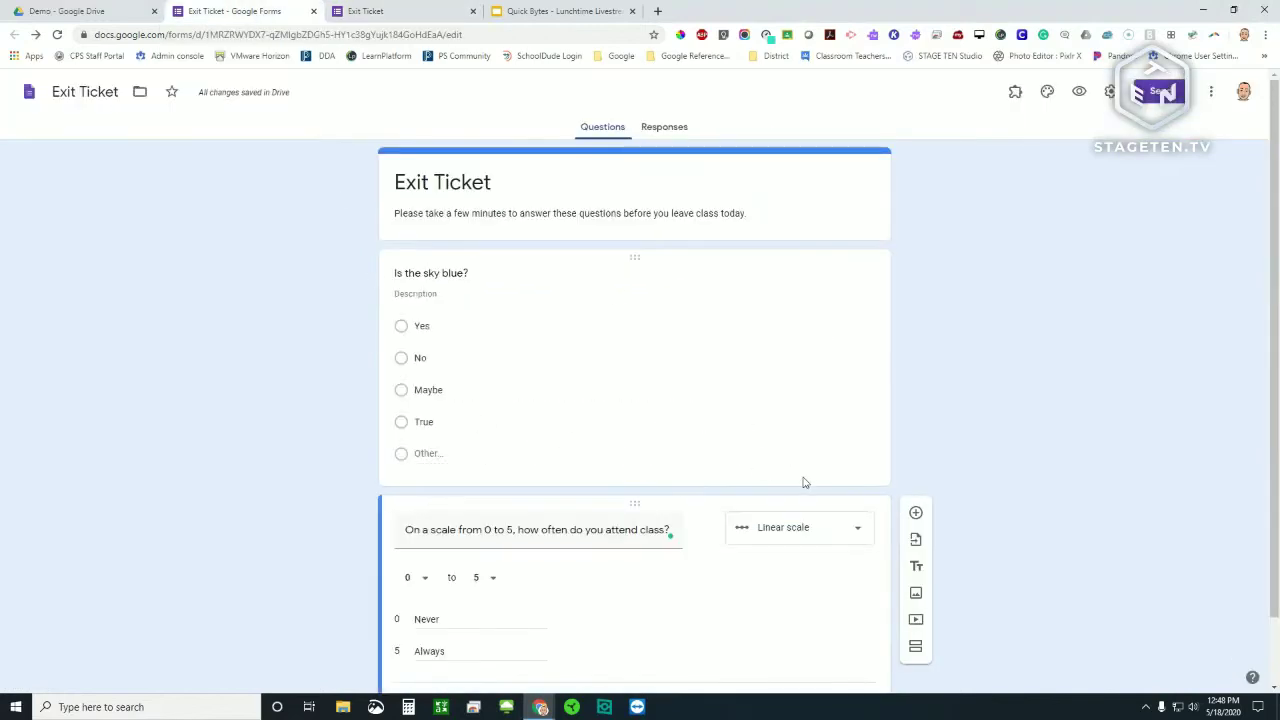
# - Look over the Exit Ticket respondent preview and the form's responses view, ending on the questions in the editor
pyautogui.click(431, 19)
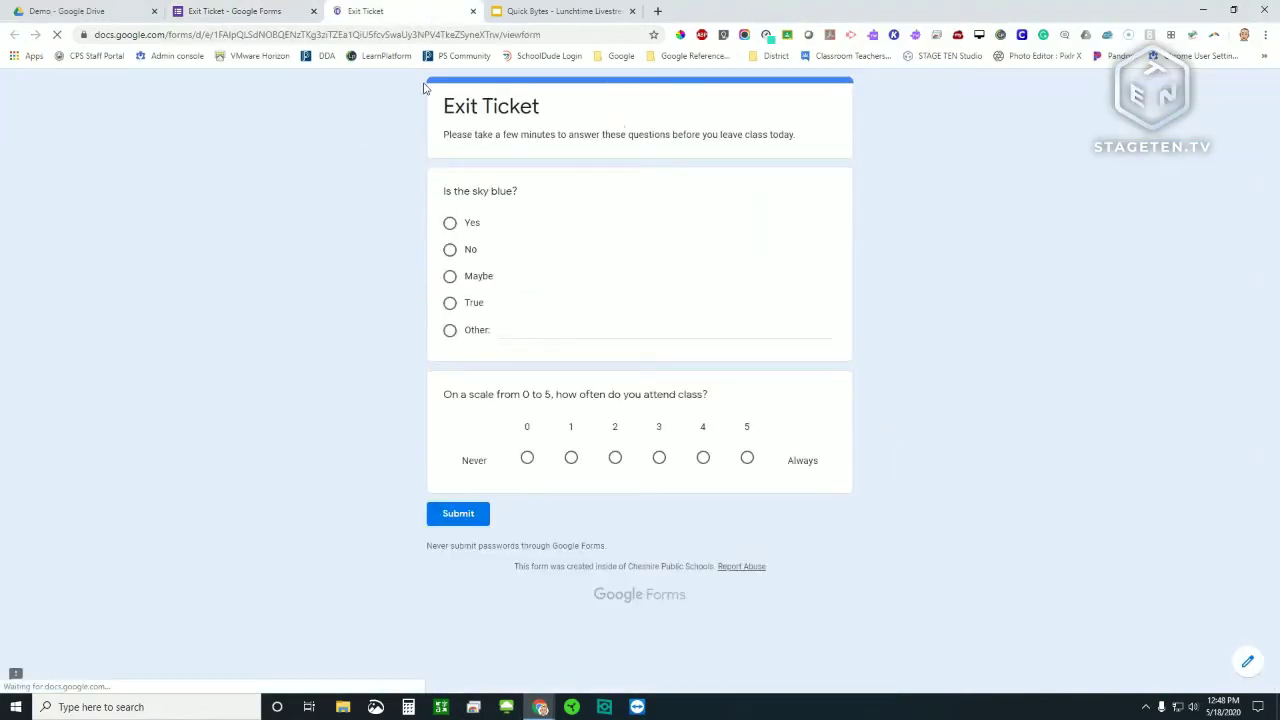
pyautogui.click(261, 11)
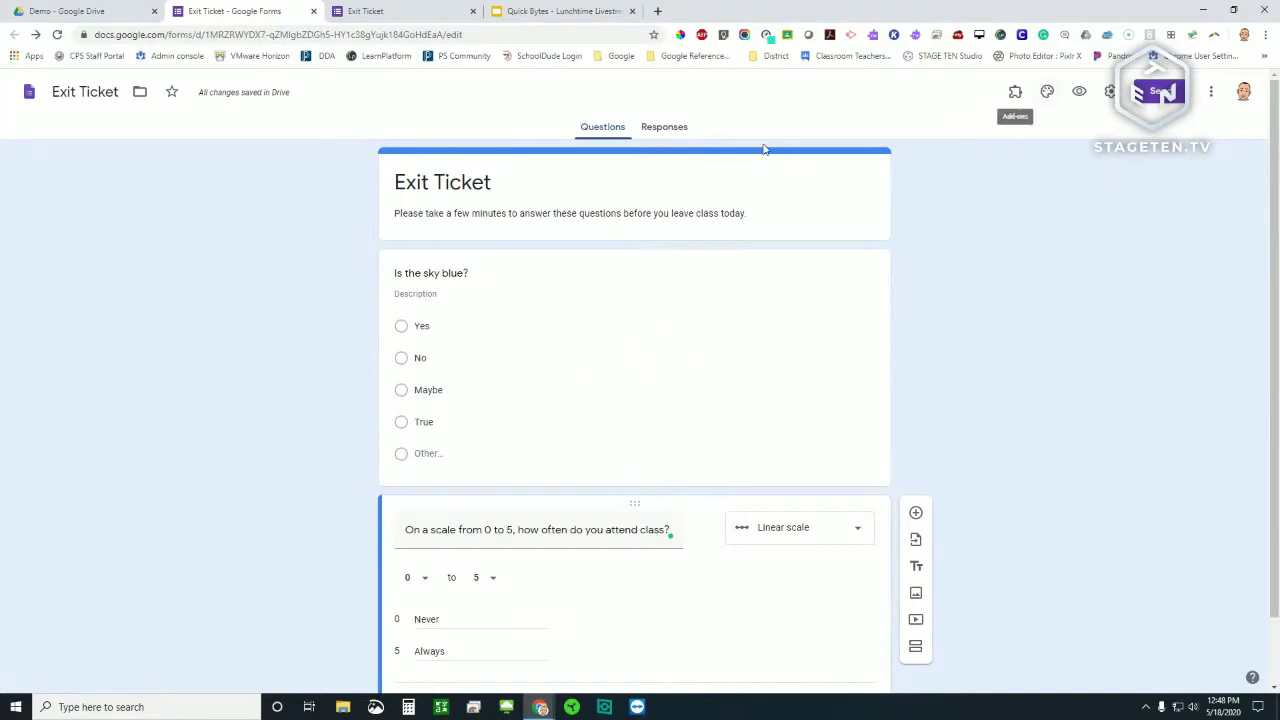
pyautogui.click(665, 128)
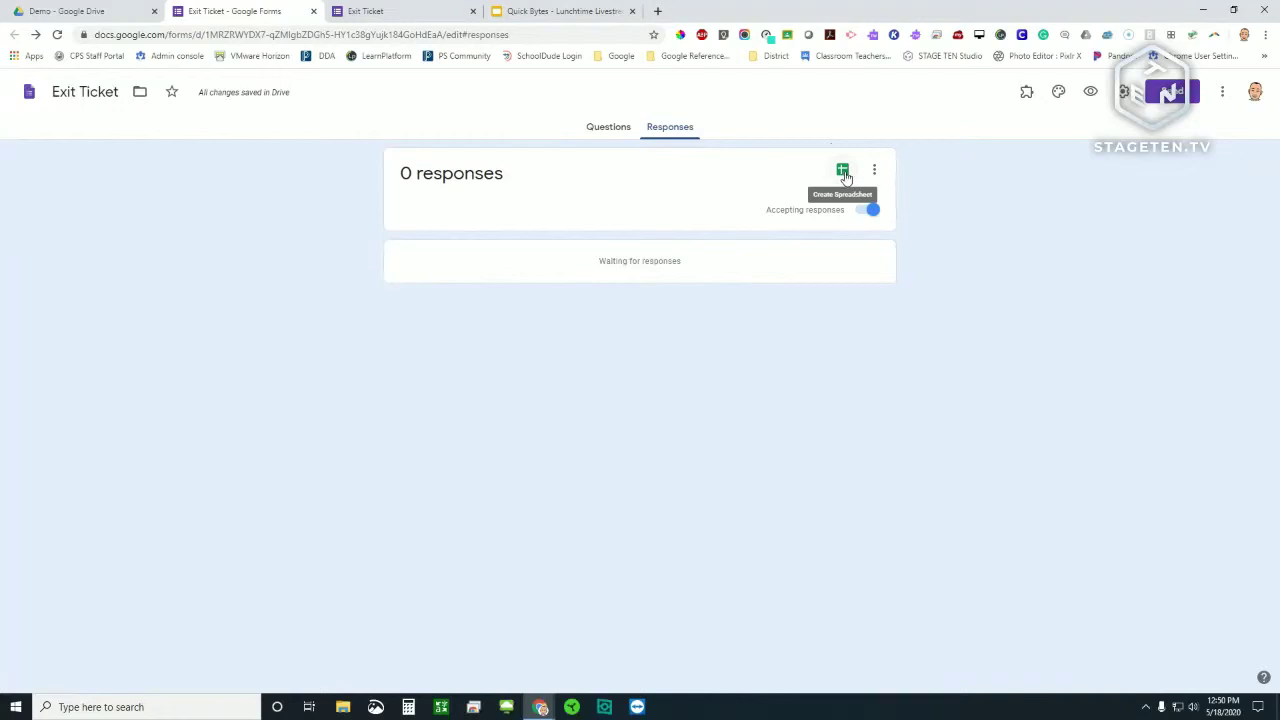
pyautogui.click(605, 130)
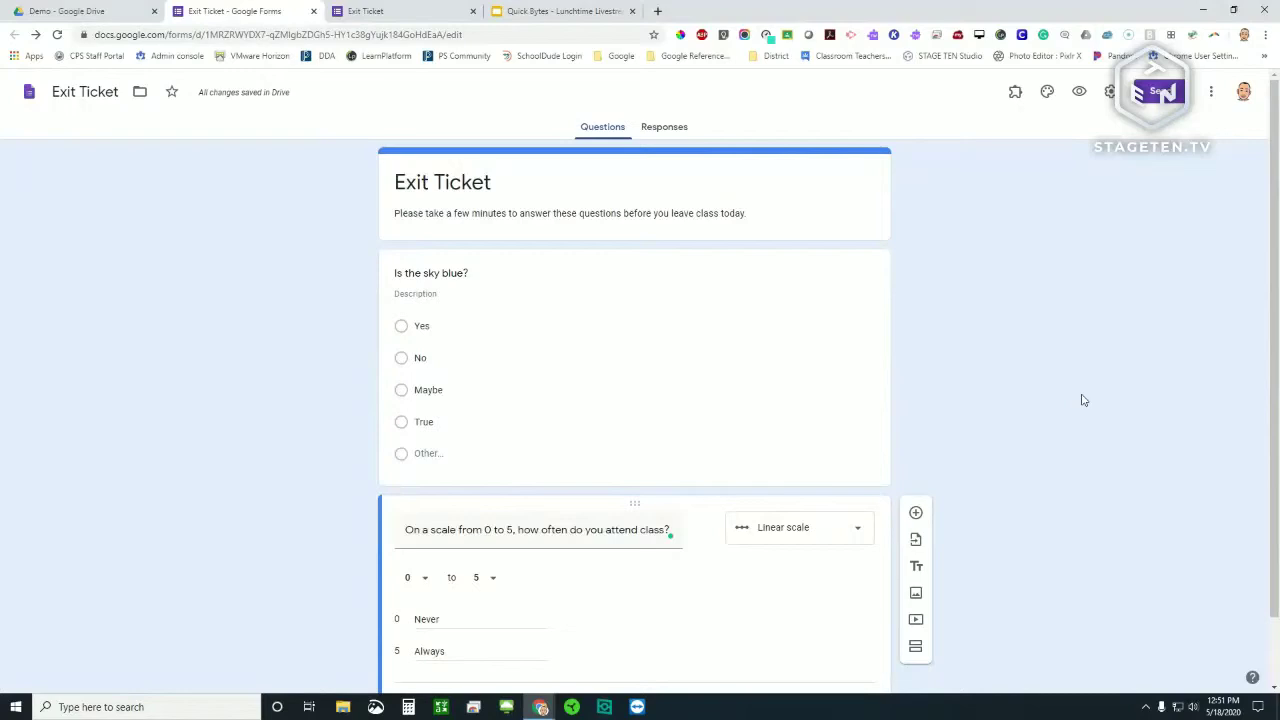
pyautogui.click(666, 128)
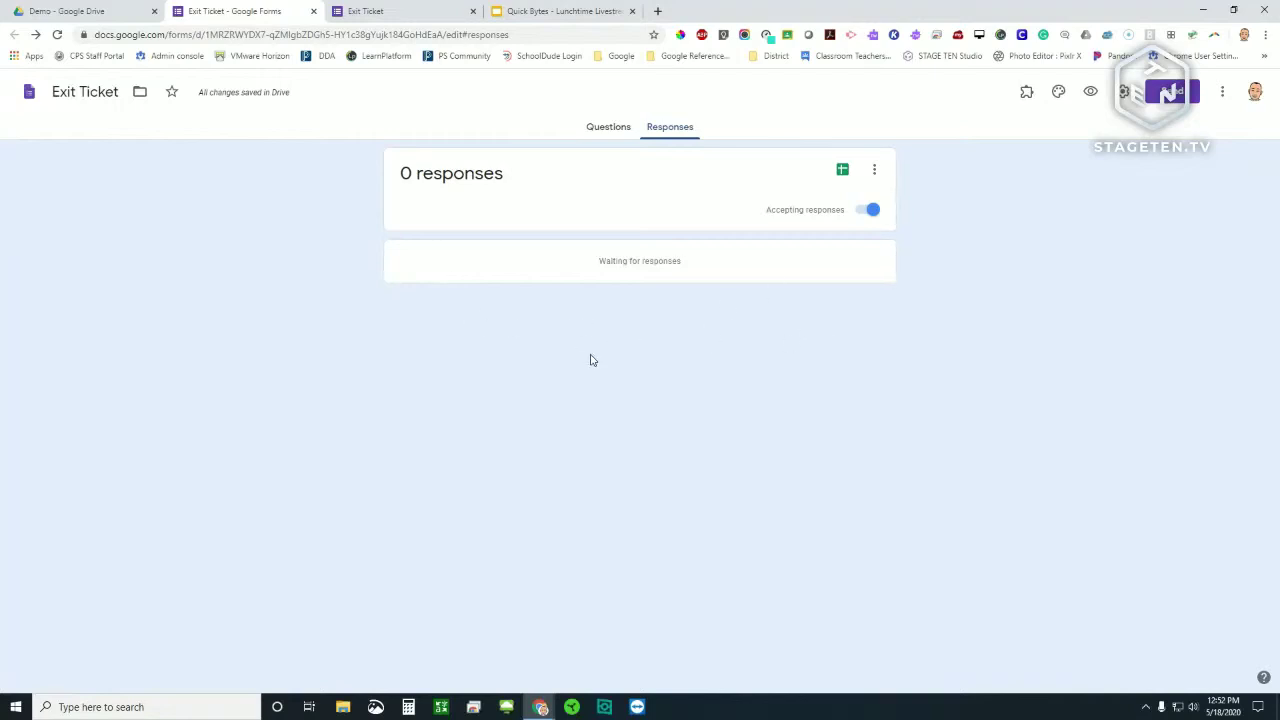
pyautogui.click(610, 132)
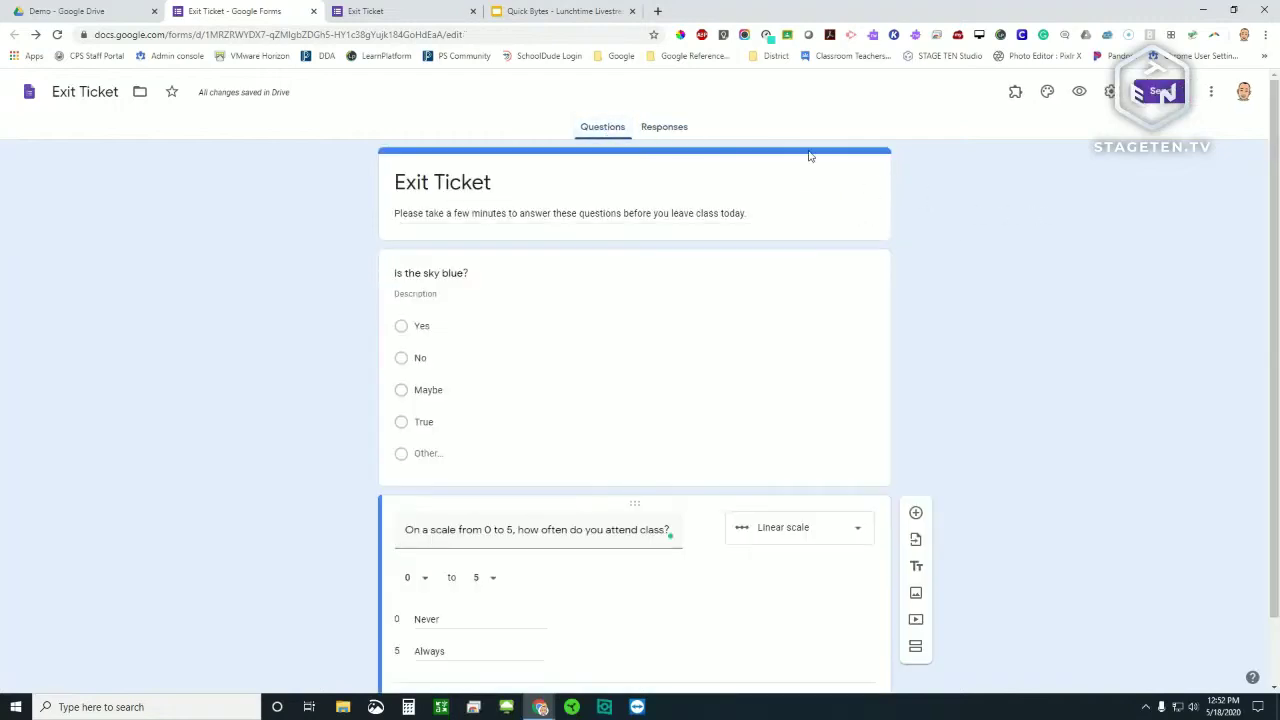
# - Review the options available for managing the form's responses, and return to the questions
pyautogui.click(676, 130)
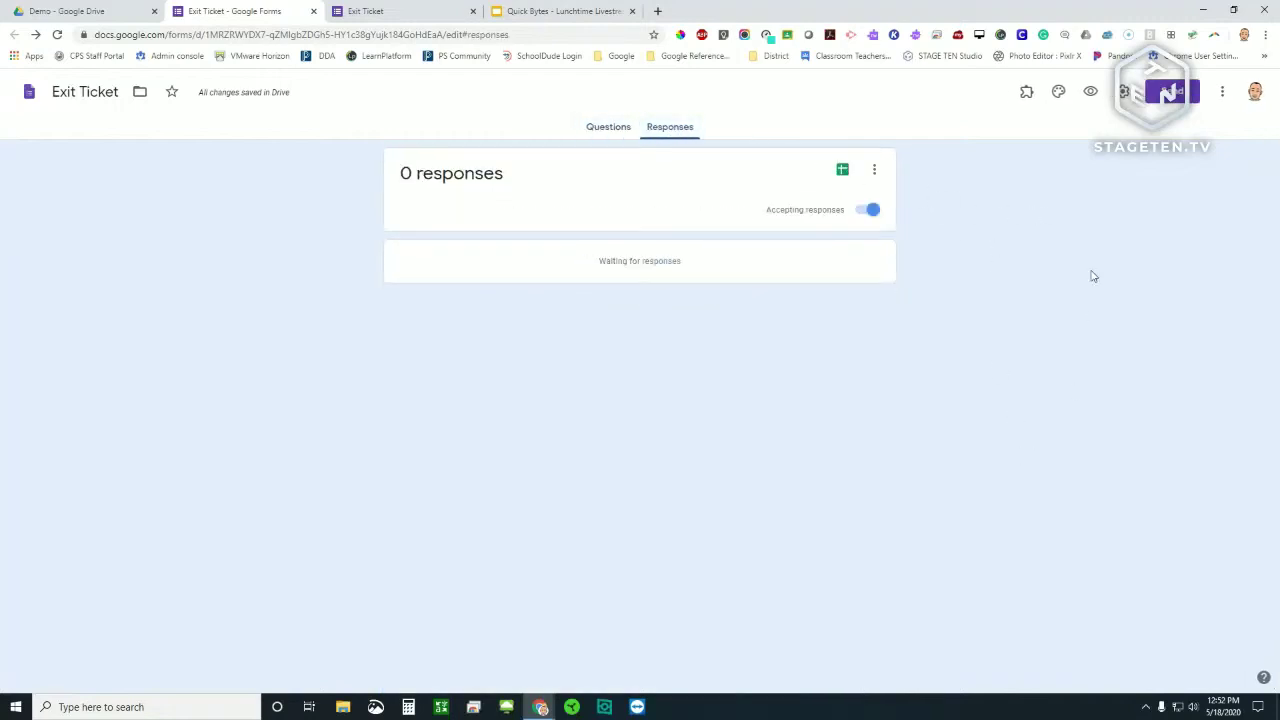
pyautogui.click(876, 171)
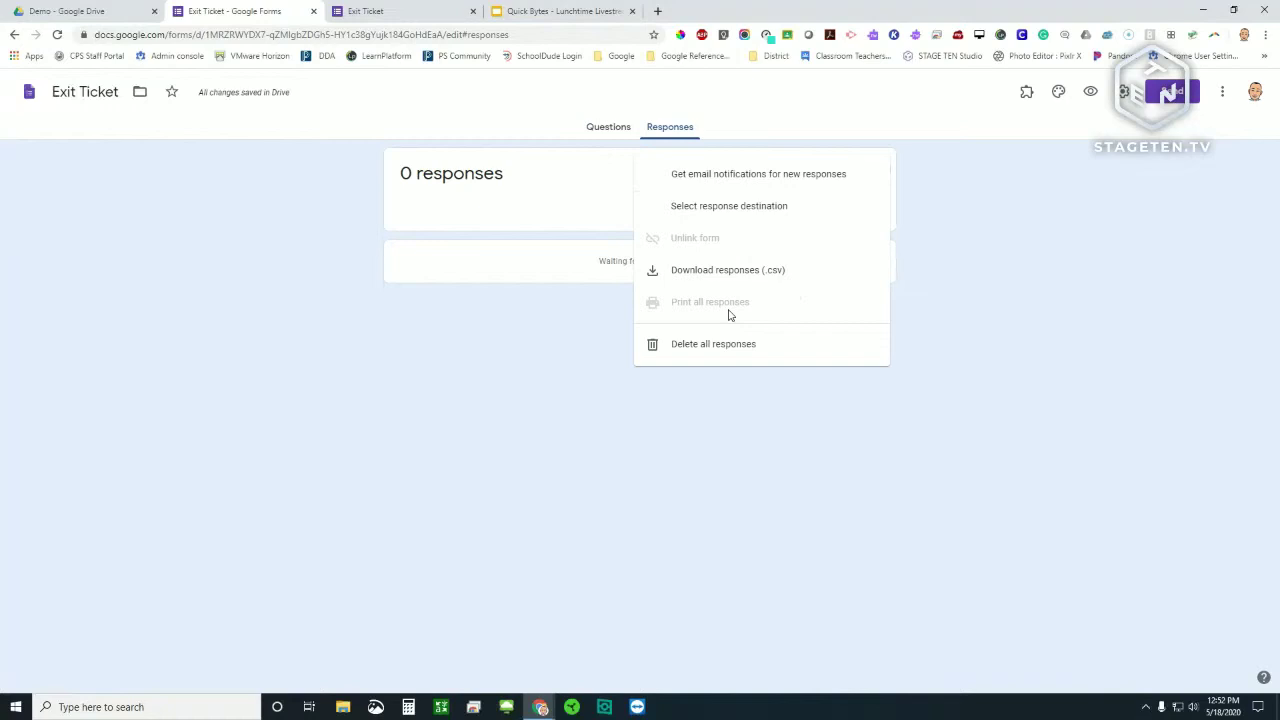
pyautogui.click(991, 320)
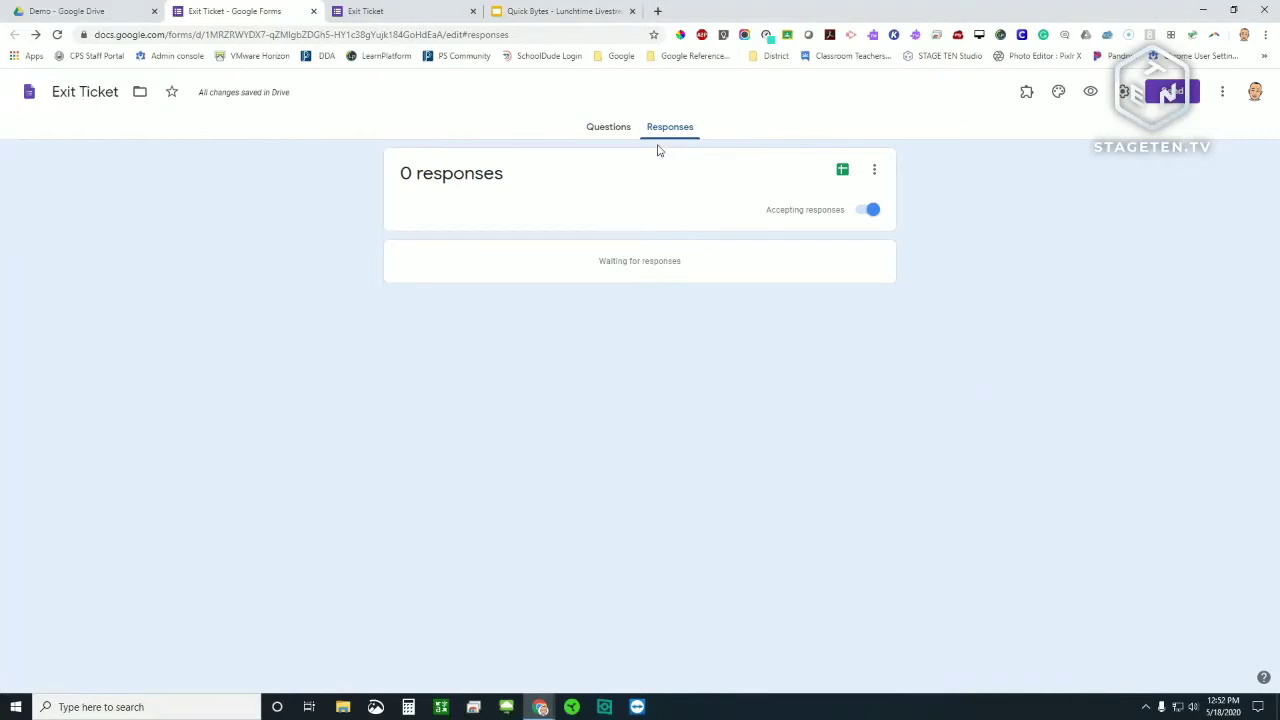
pyautogui.click(605, 130)
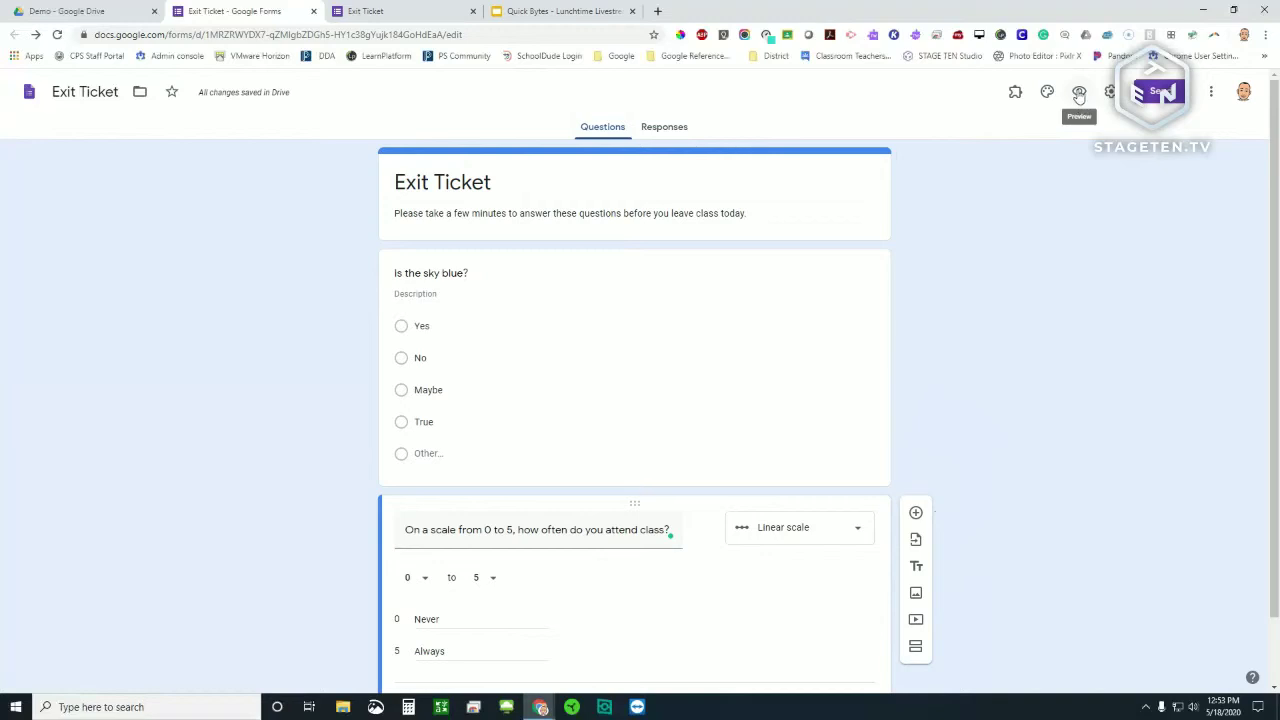
# - Highlight the full web address of the Exit Ticket respondent preview, and return to the form editor
pyautogui.click(435, 7)
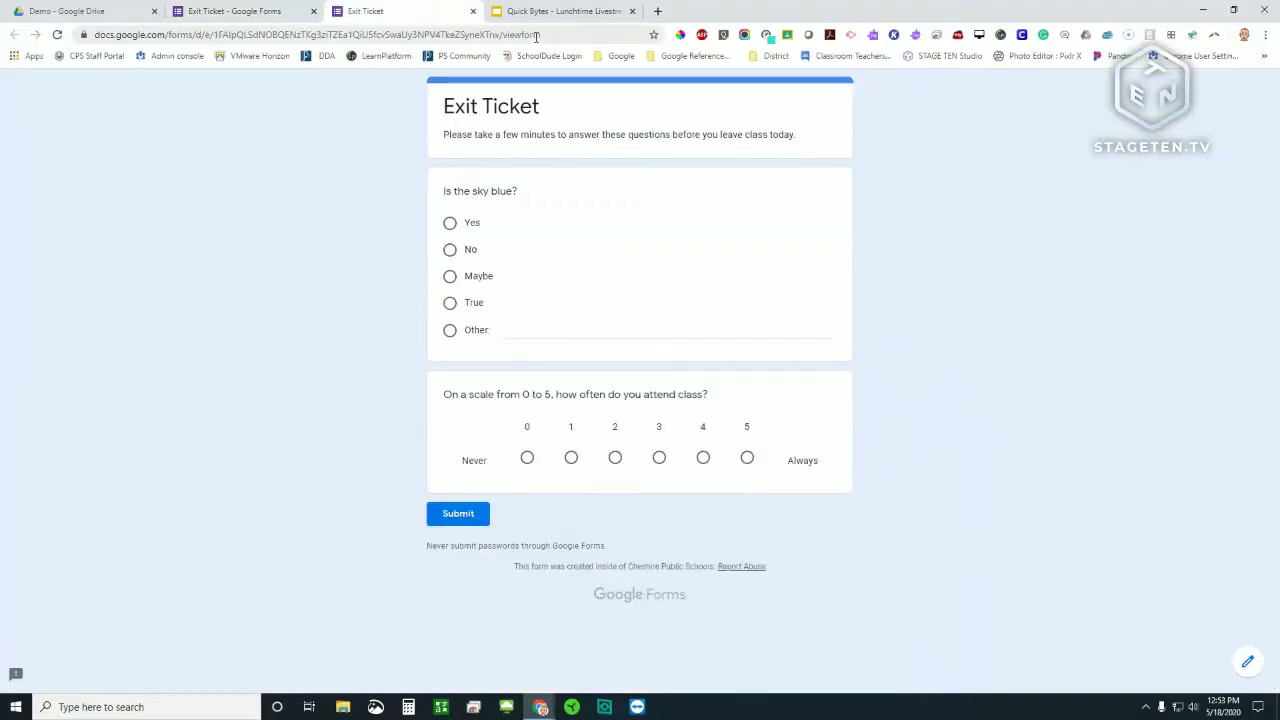
pyautogui.moveTo(540, 34); pyautogui.dragTo(94, 34)
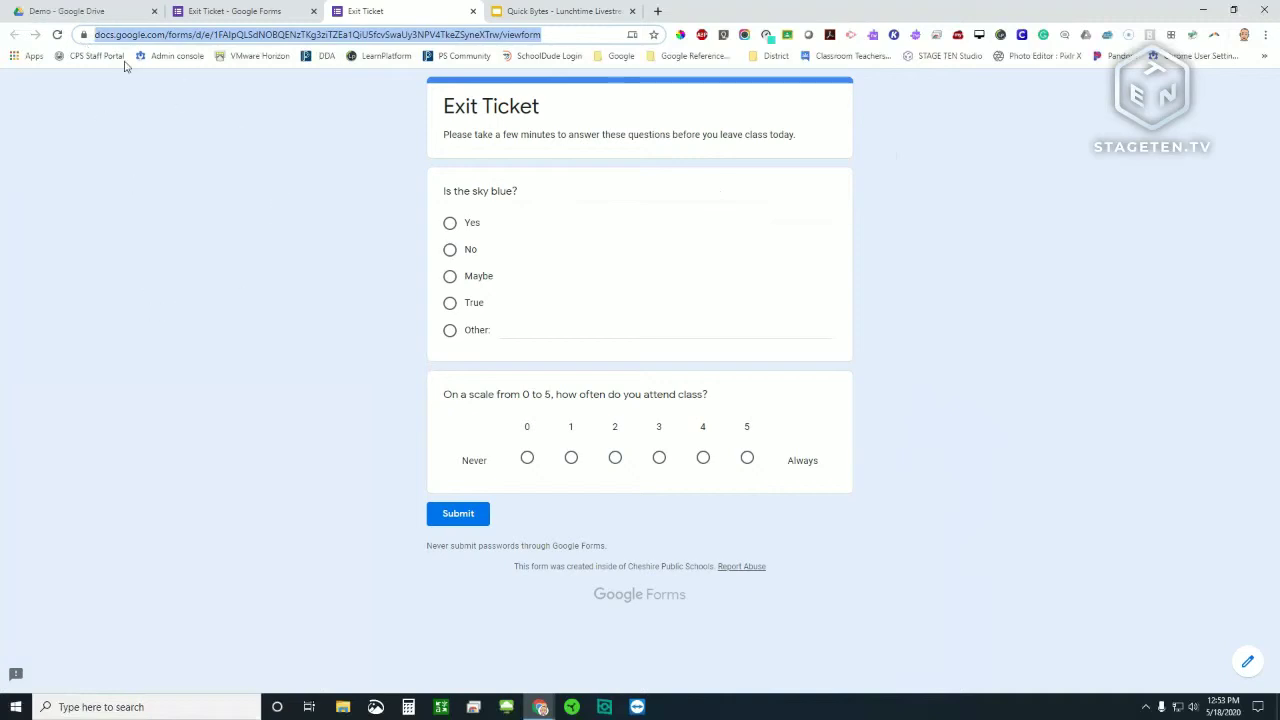
pyautogui.click(277, 12)
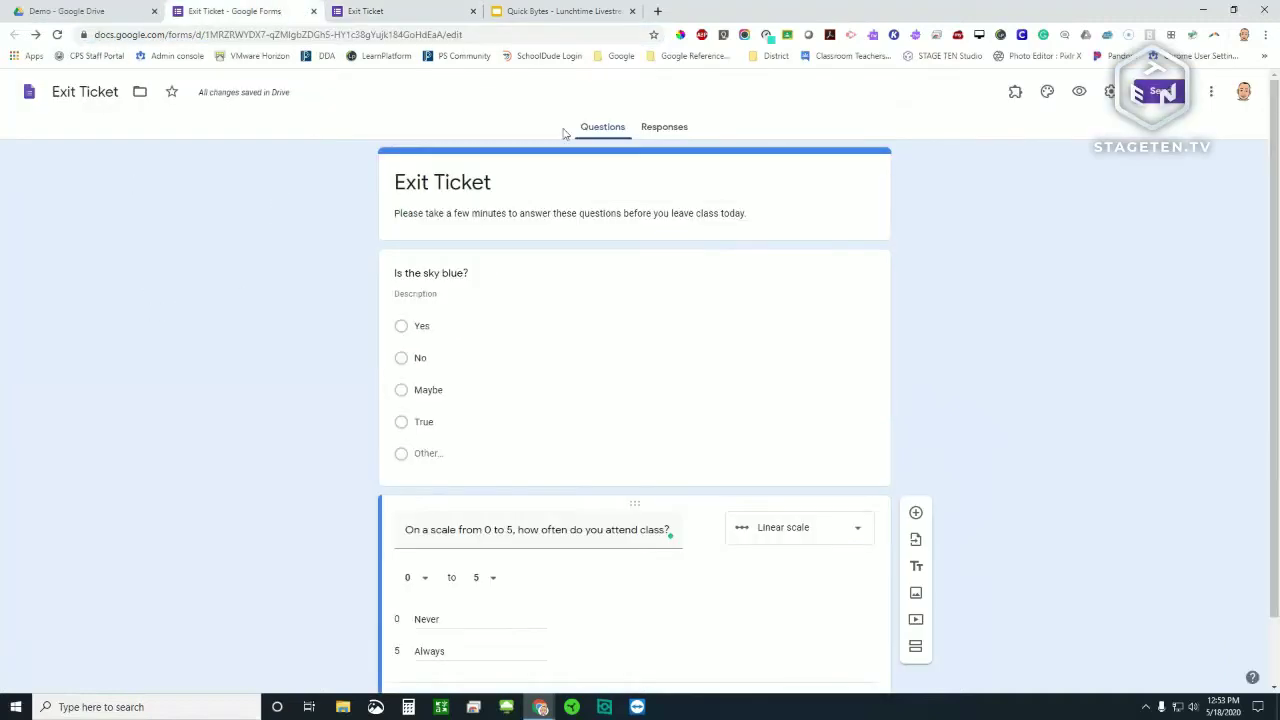
# - Examine the email, link and embed options for sending the form, shortening the link's URL, and close the sending options
pyautogui.click(1156, 98)
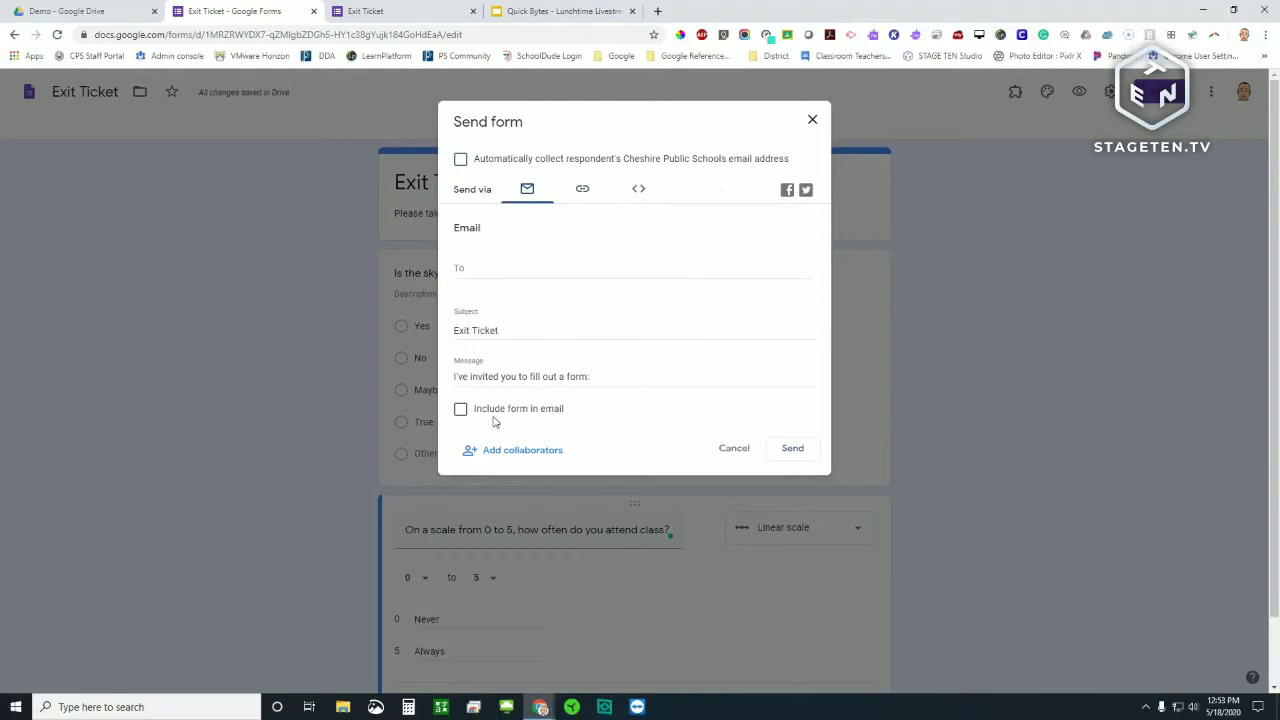
pyautogui.click(583, 191)
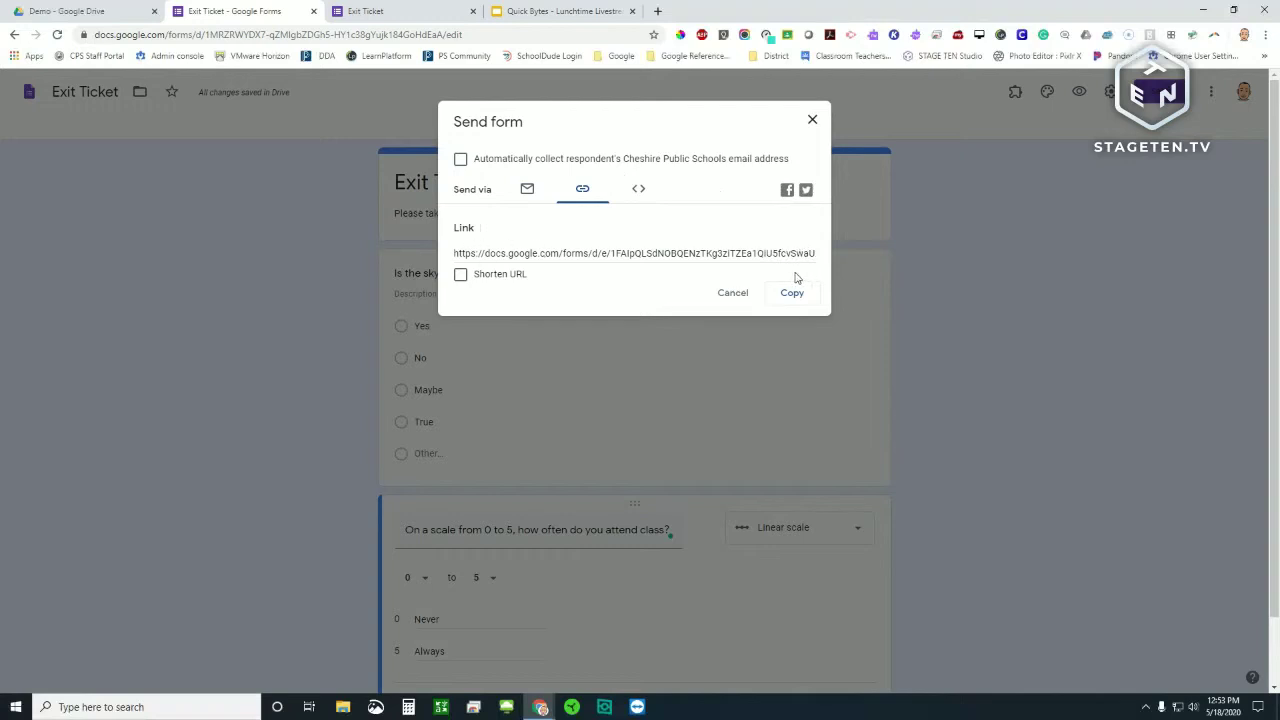
pyautogui.click(462, 278)
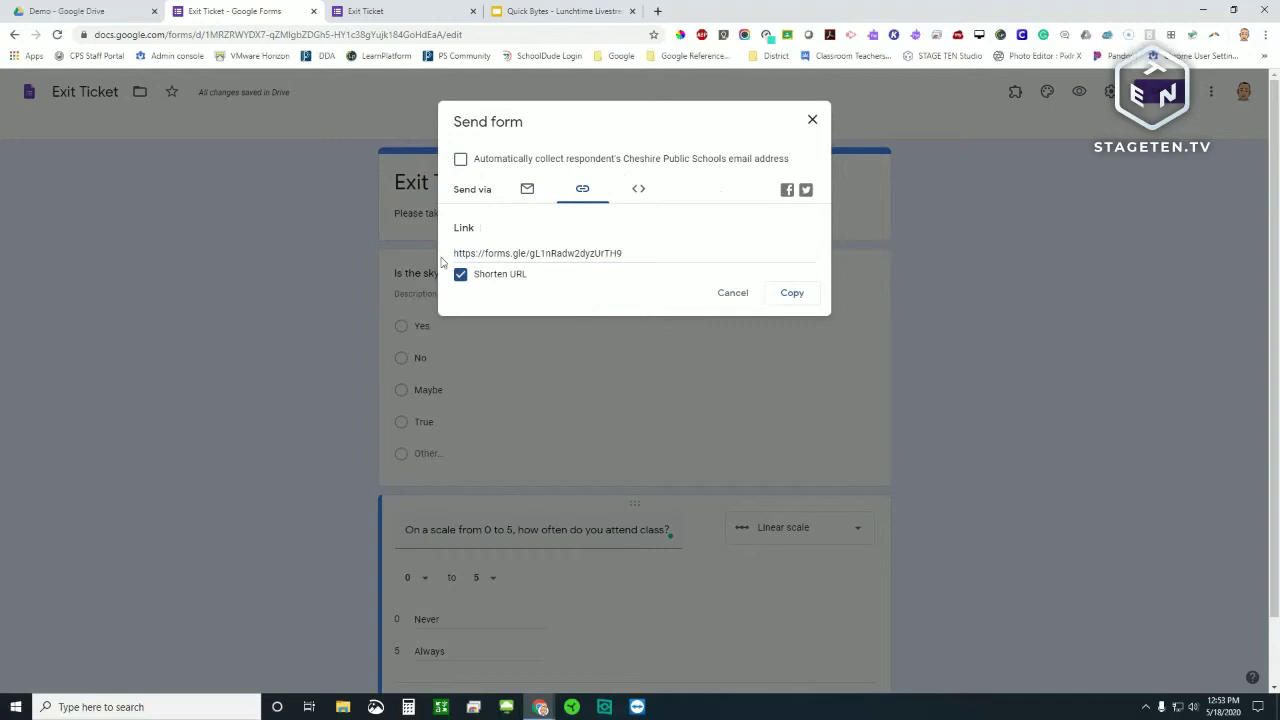
pyautogui.click(638, 193)
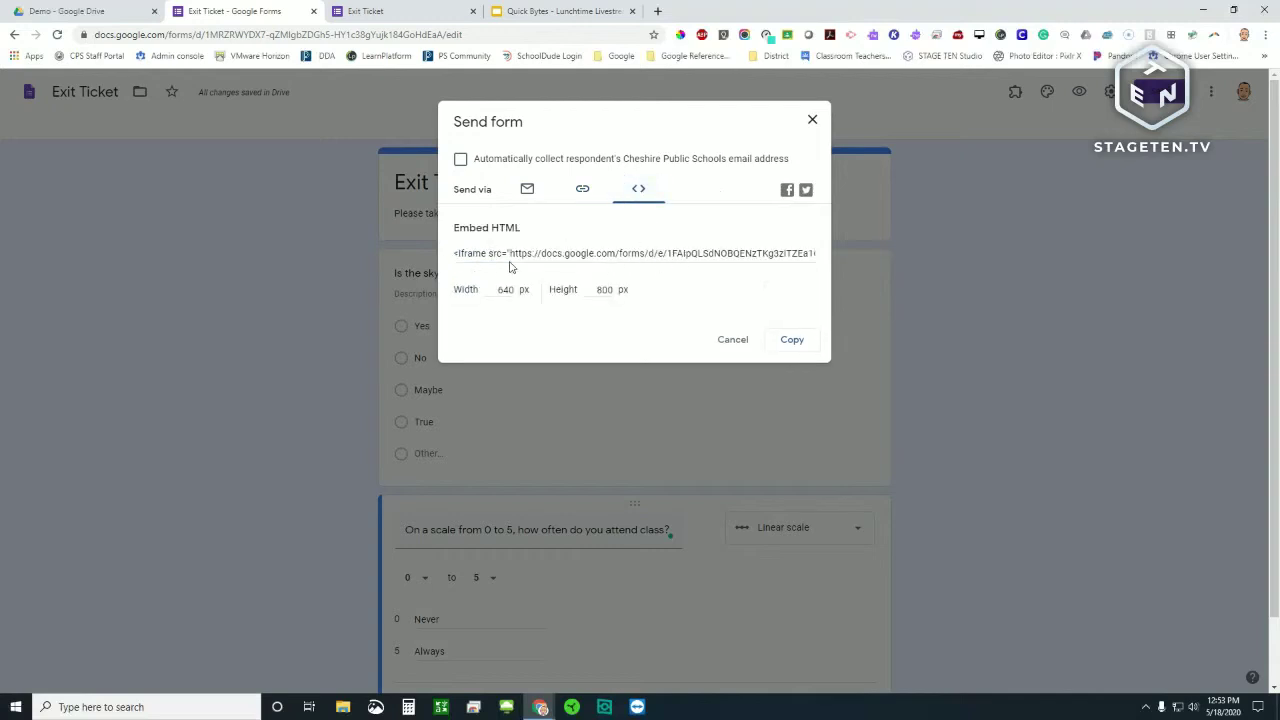
pyautogui.click(584, 190)
pyautogui.click(812, 120)
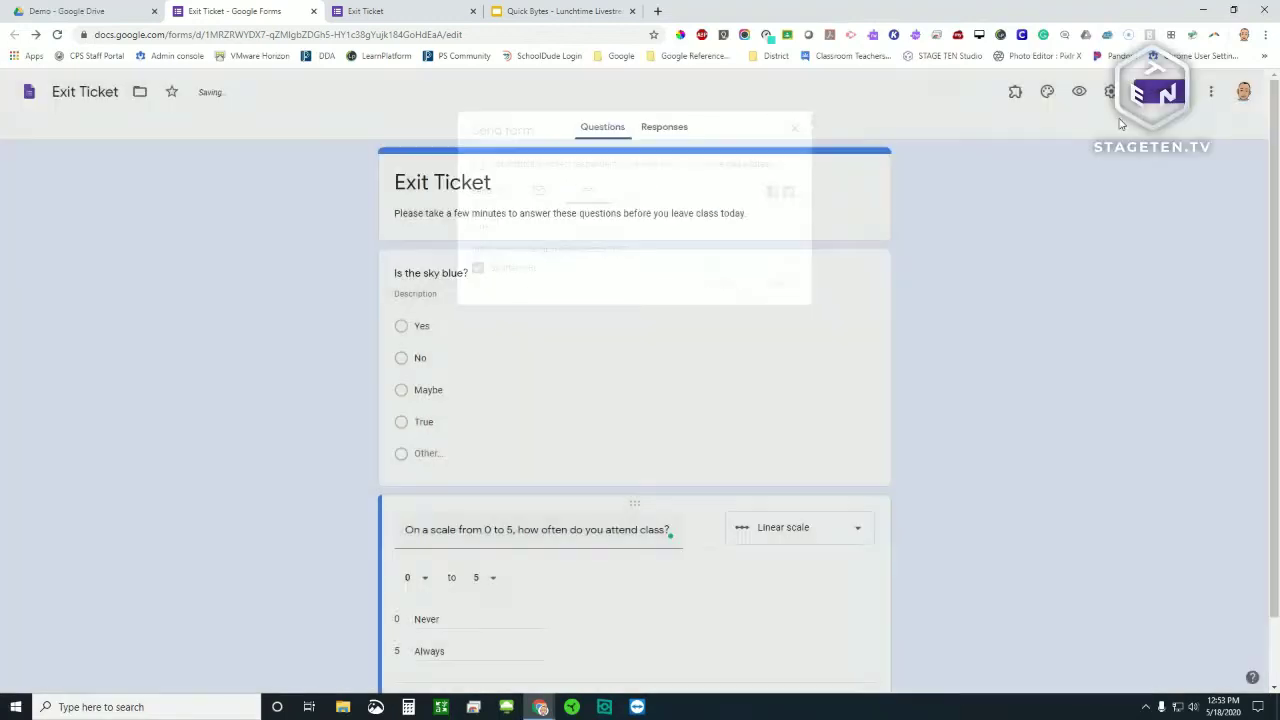
# - Revisit the link and email methods for sending the form, and close the sending options without sending
pyautogui.click(1160, 91)
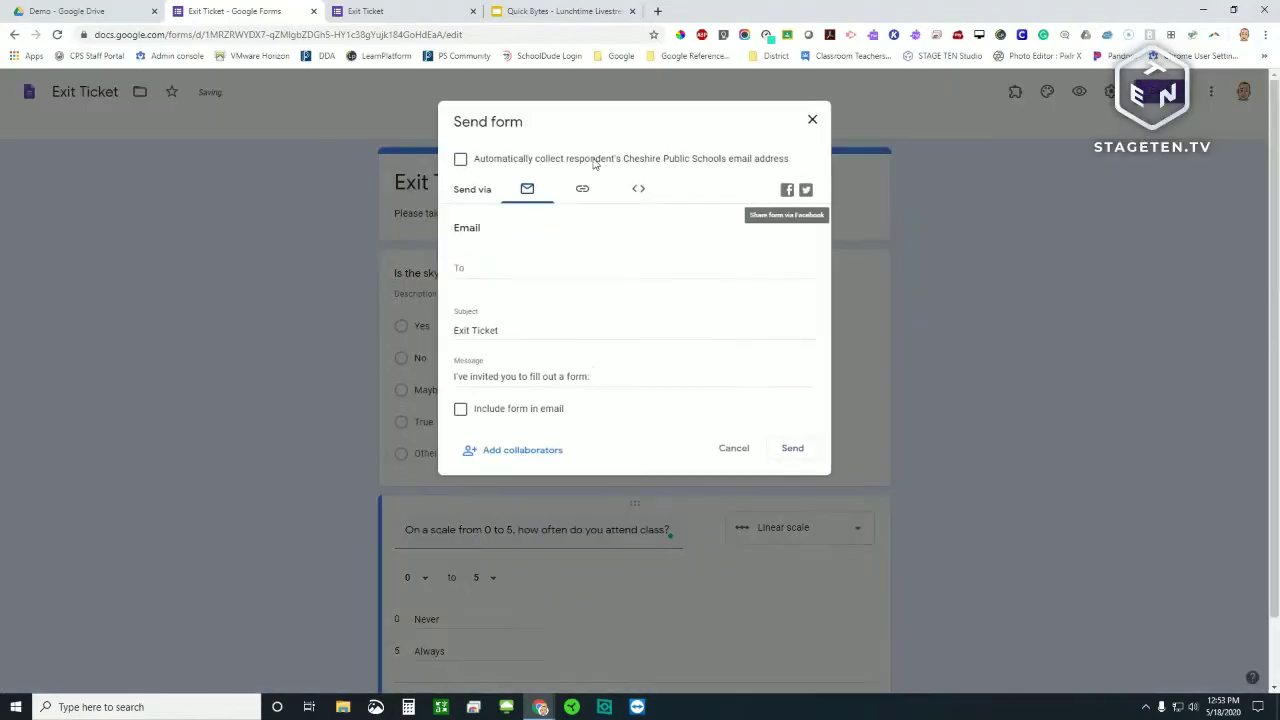
pyautogui.click(584, 190)
pyautogui.click(526, 190)
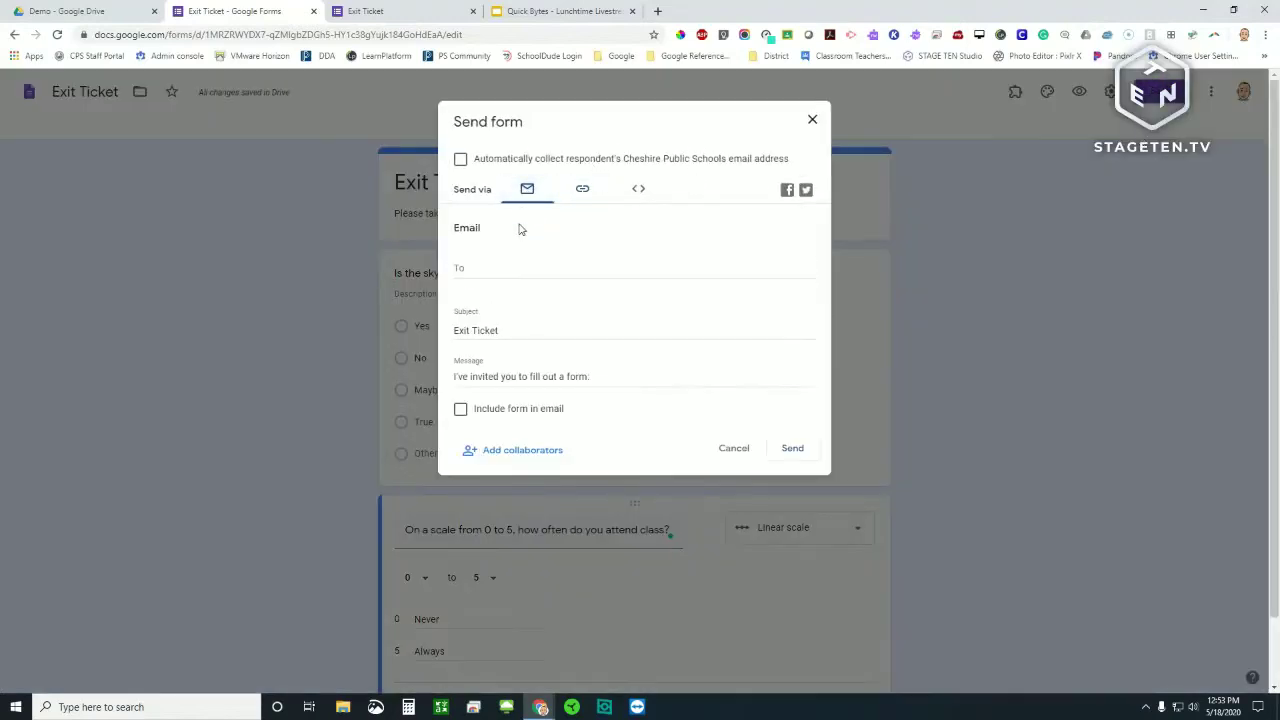
pyautogui.click(812, 120)
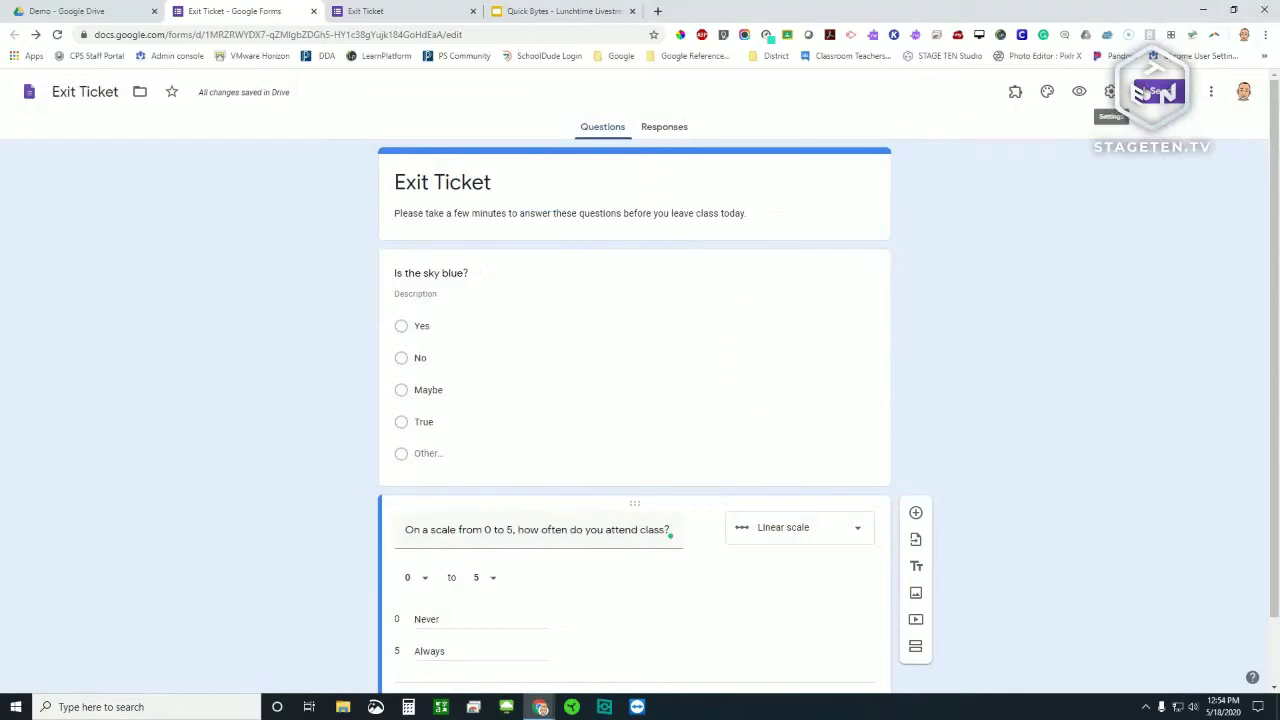
# - Show the form's full-length sharing link in the sending options, and view the respondent preview of Exit Ticket
pyautogui.click(1158, 92)
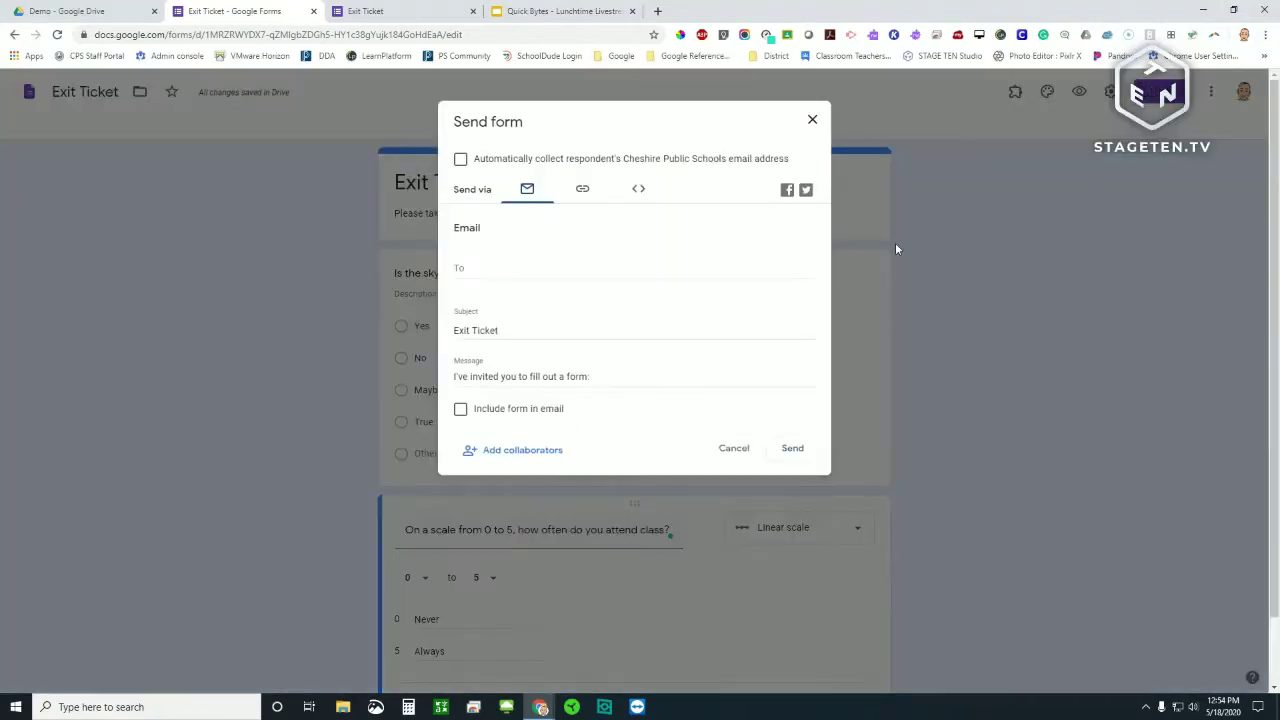
pyautogui.click(590, 196)
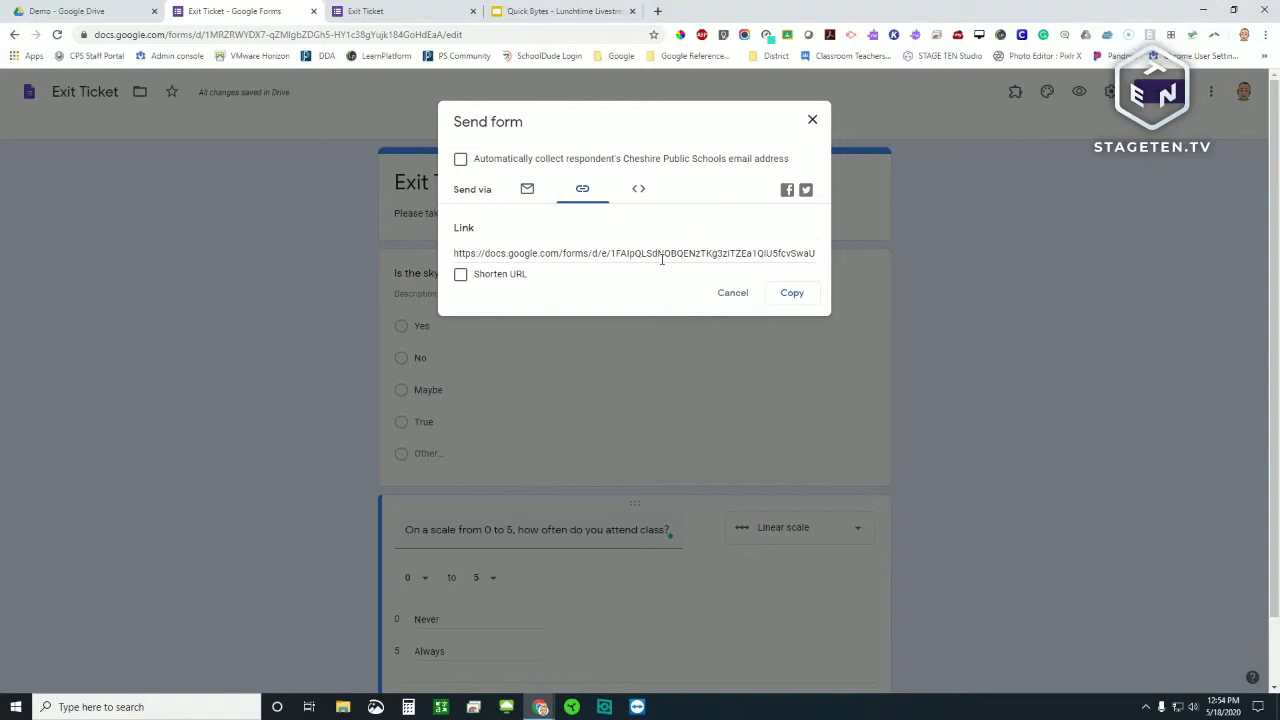
pyautogui.click(469, 9)
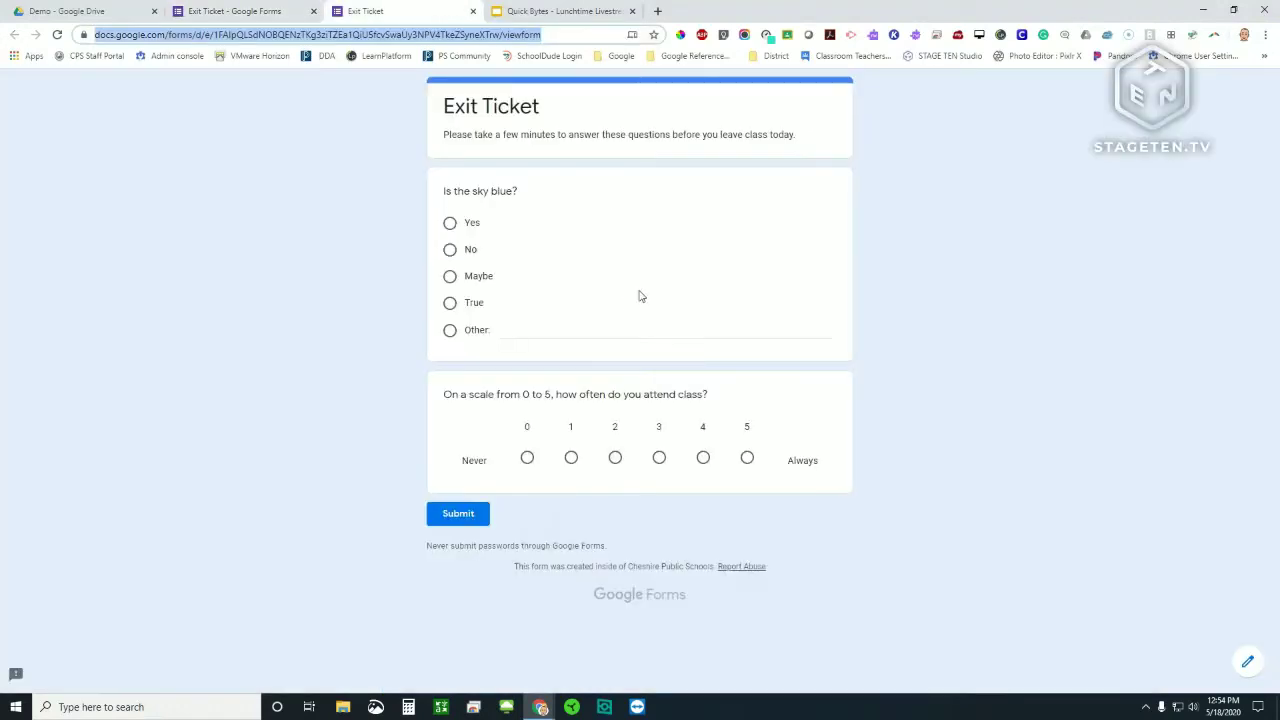
pyautogui.click(951, 256)
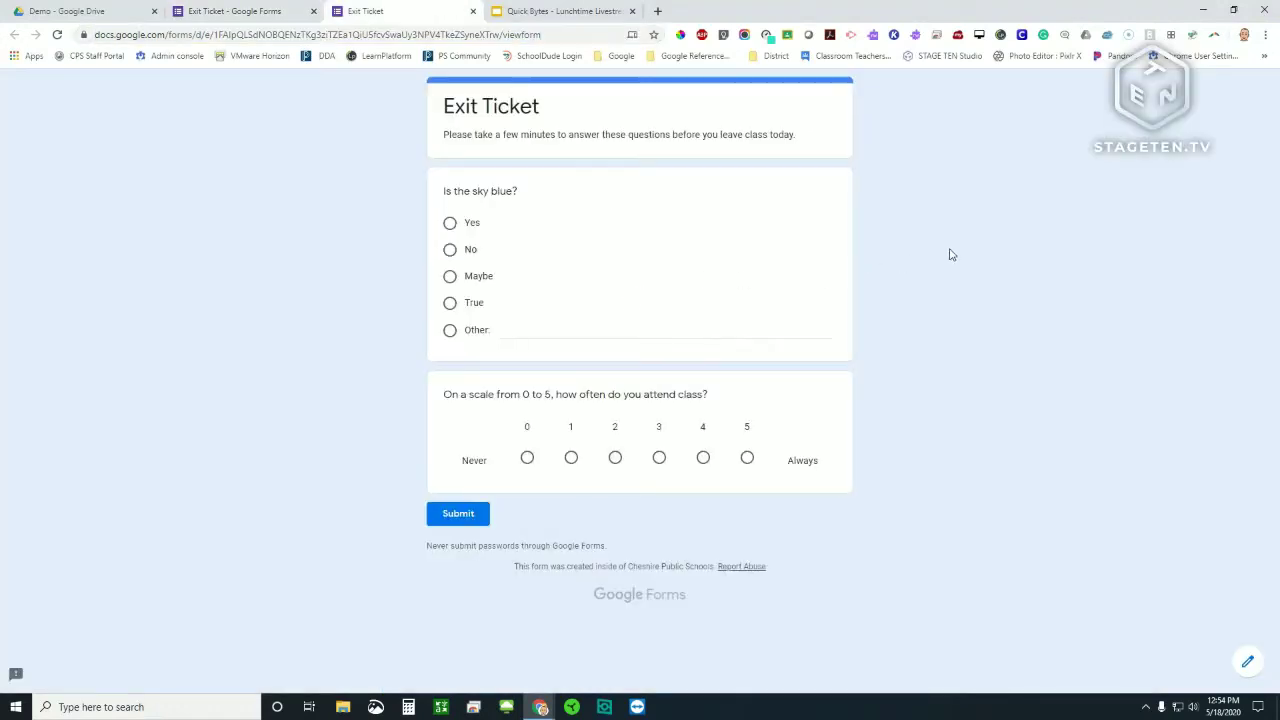